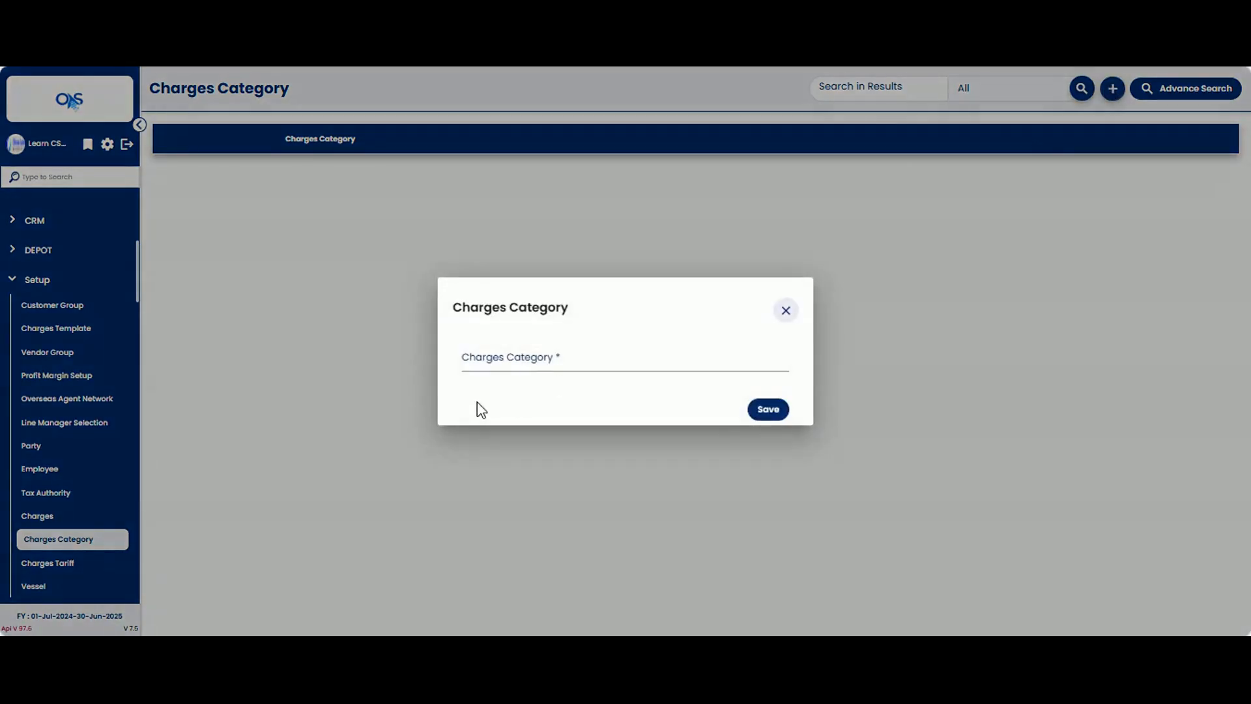
Step: Name the new charges category Freight Charges and save it
left_click(485, 360)
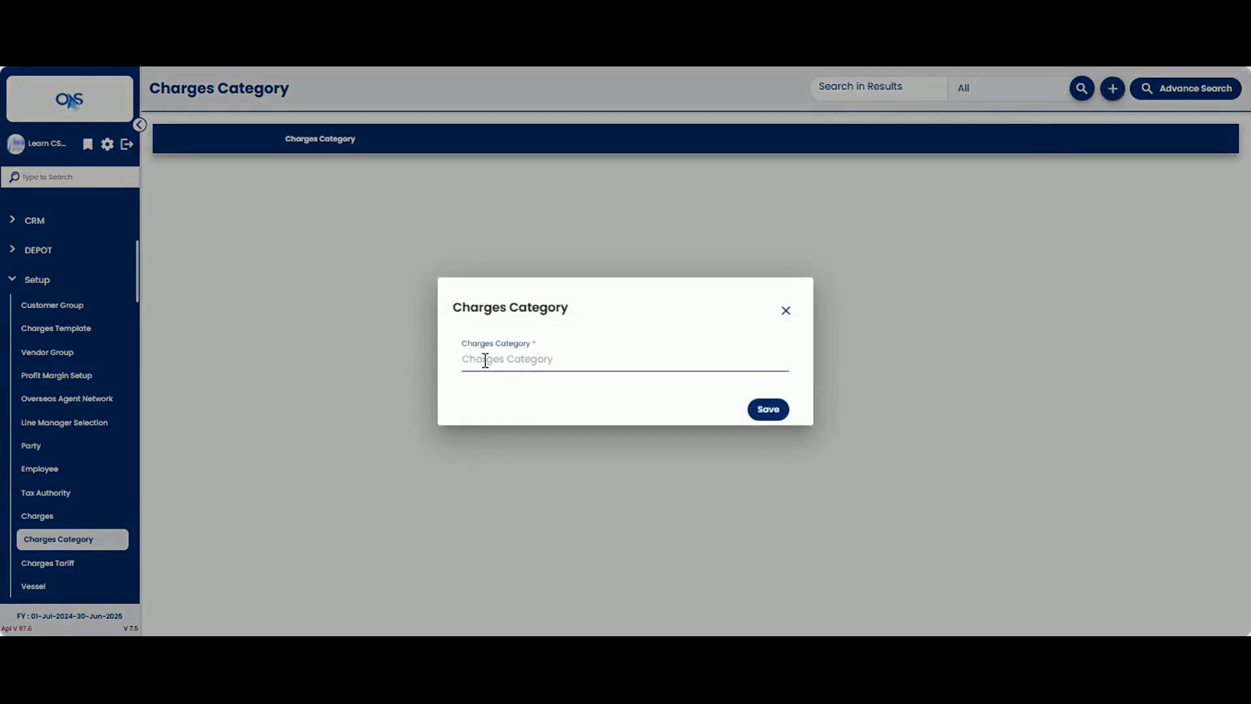
type("Freight Charges")
left_click(772, 411)
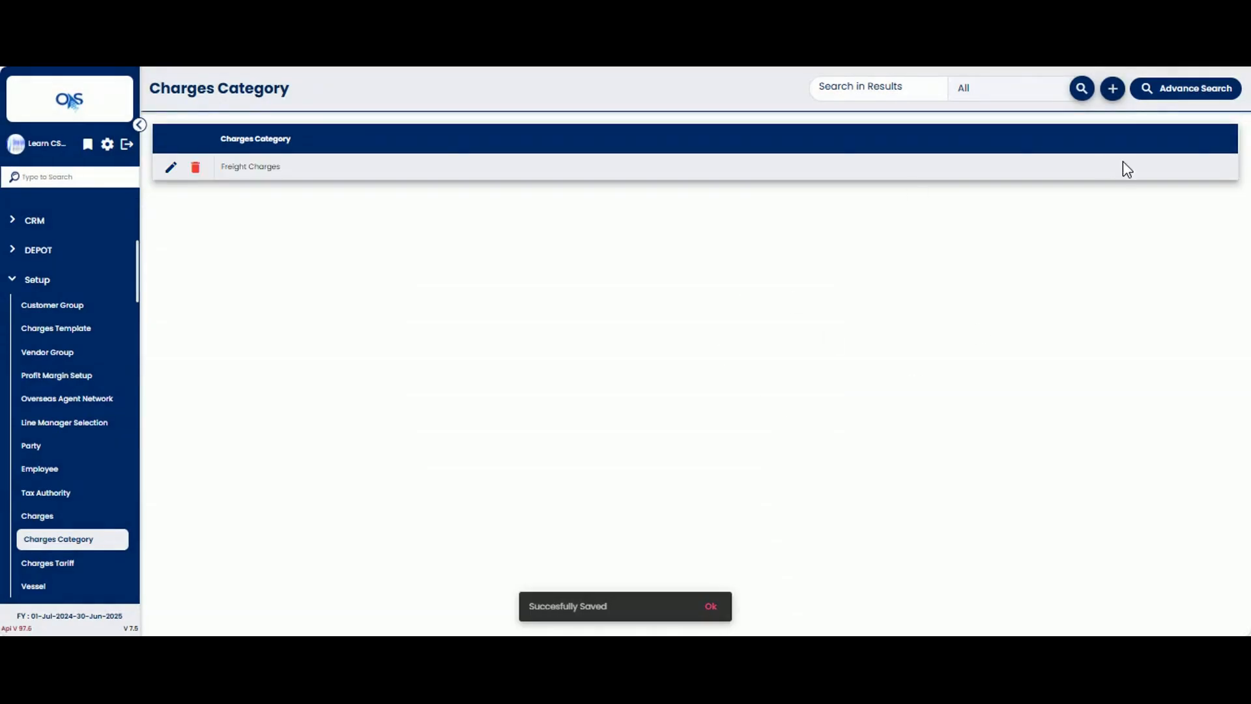
Step: Add and save a charges category named Customs & Regulatory Charges
left_click(1112, 90)
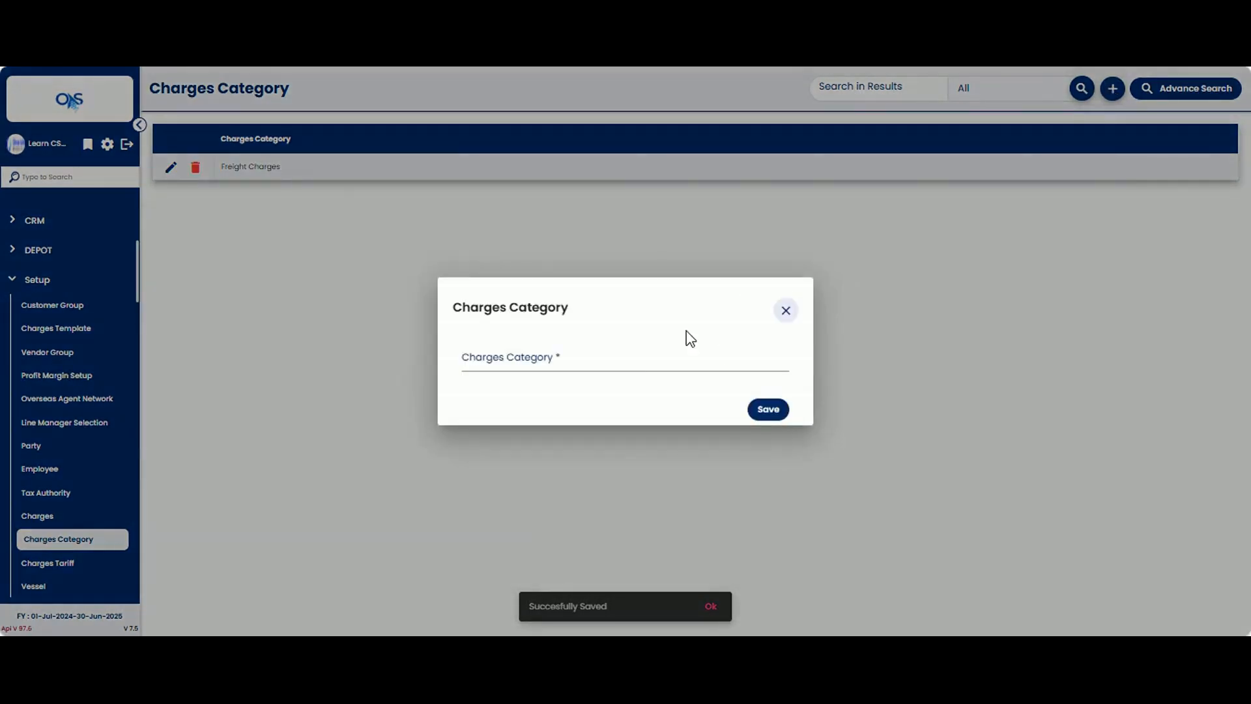
left_click(642, 360)
type("Customs & Regulatory Charges")
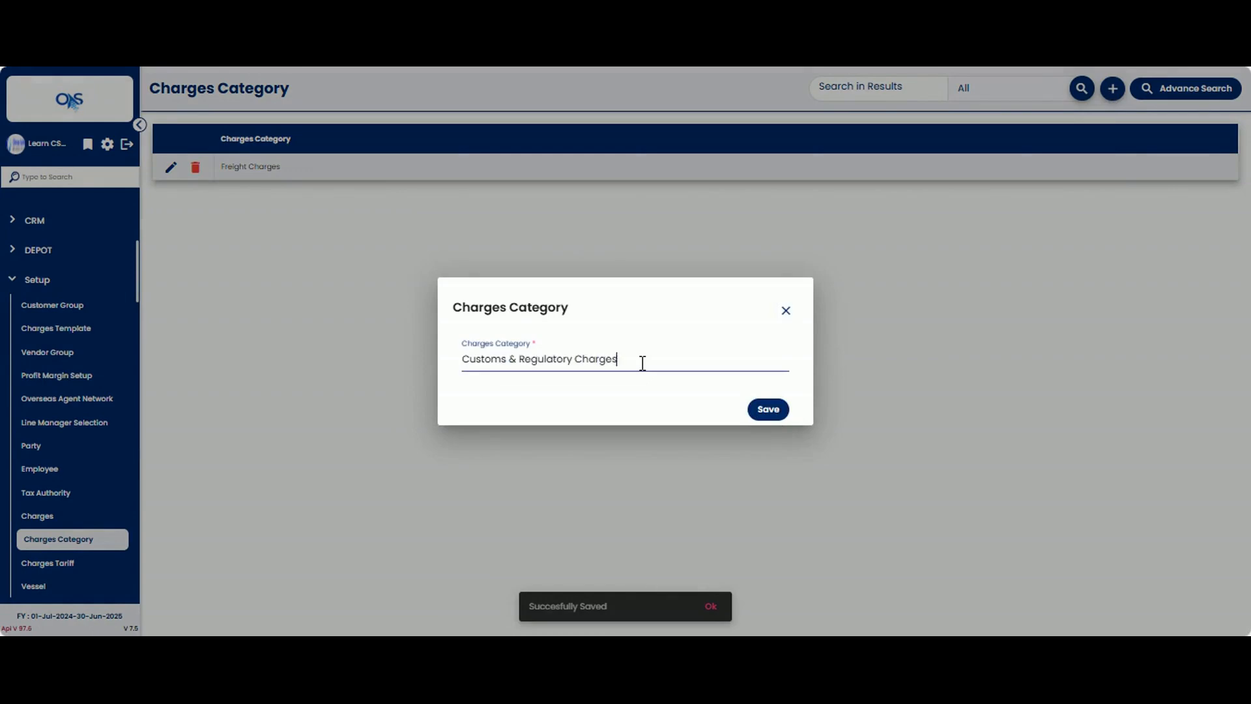
left_click(768, 409)
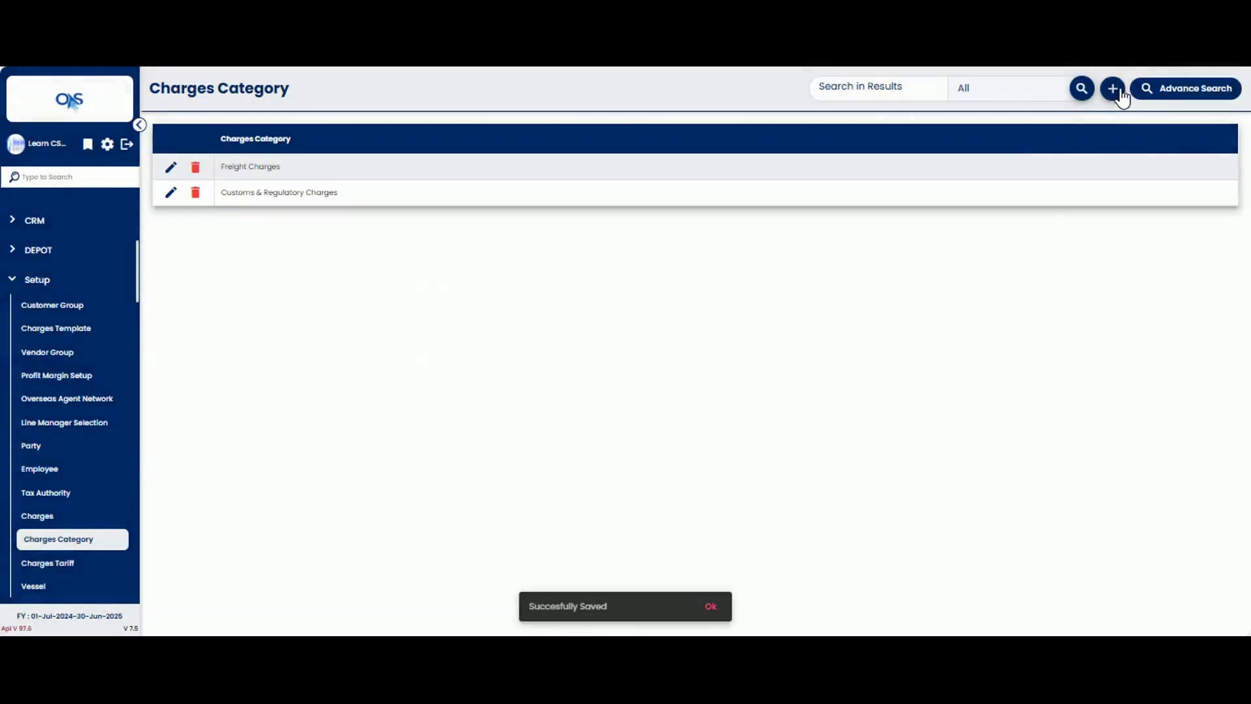
Step: Add and save a charges category named Port & Terminal Charges
left_click(1113, 89)
left_click(498, 367)
type("Port & Terminal Charges")
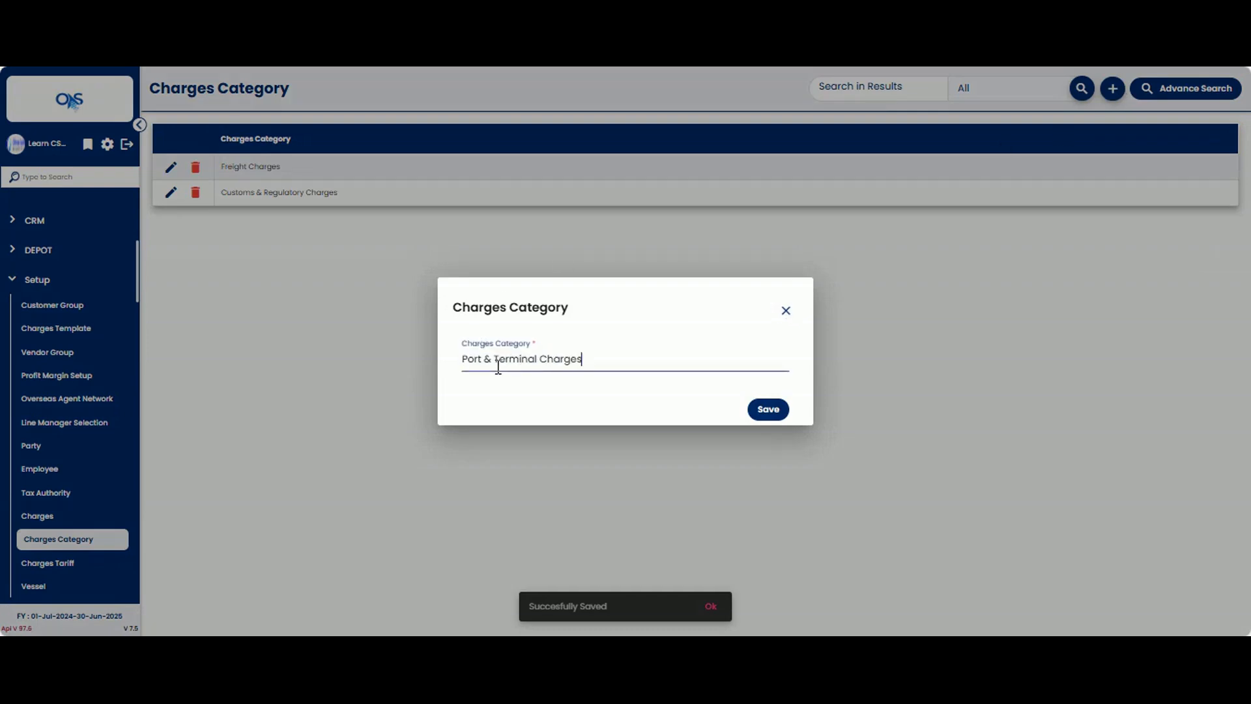
left_click(778, 411)
Step: Add and save a charges category named Container & Cargo Handling Charges
left_click(1113, 89)
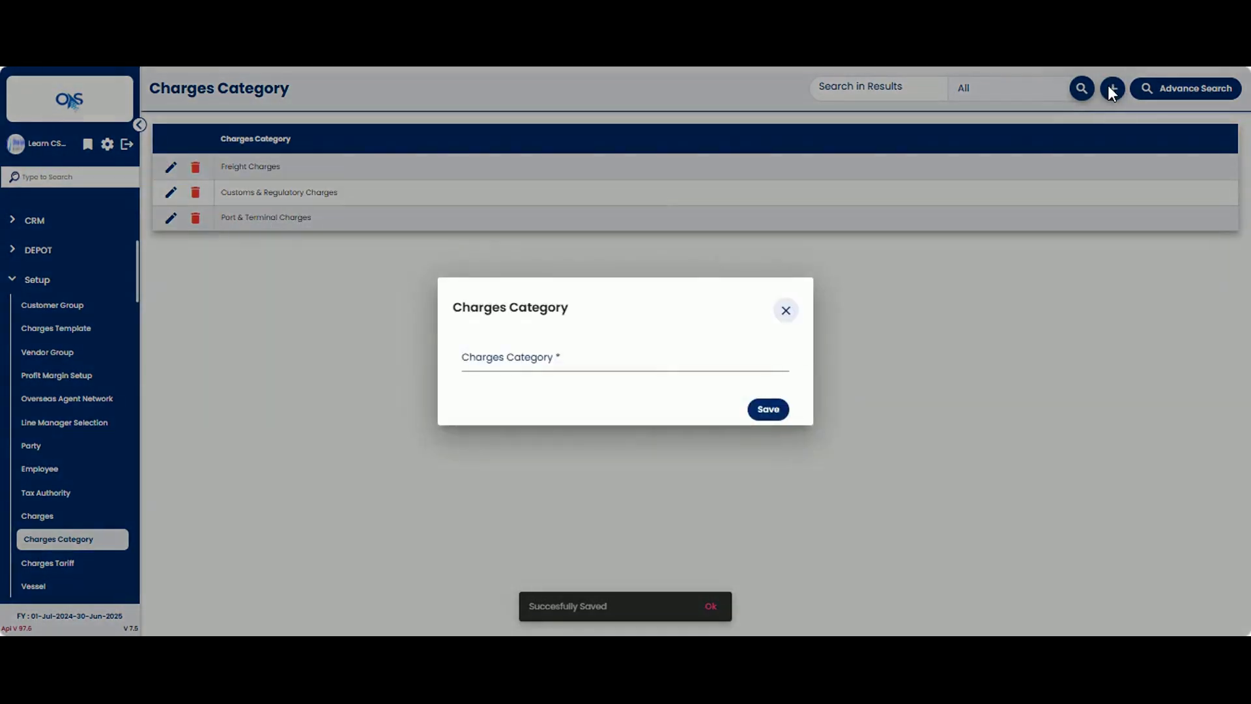
left_click(656, 364)
type("Container & Cargo Handling Charges")
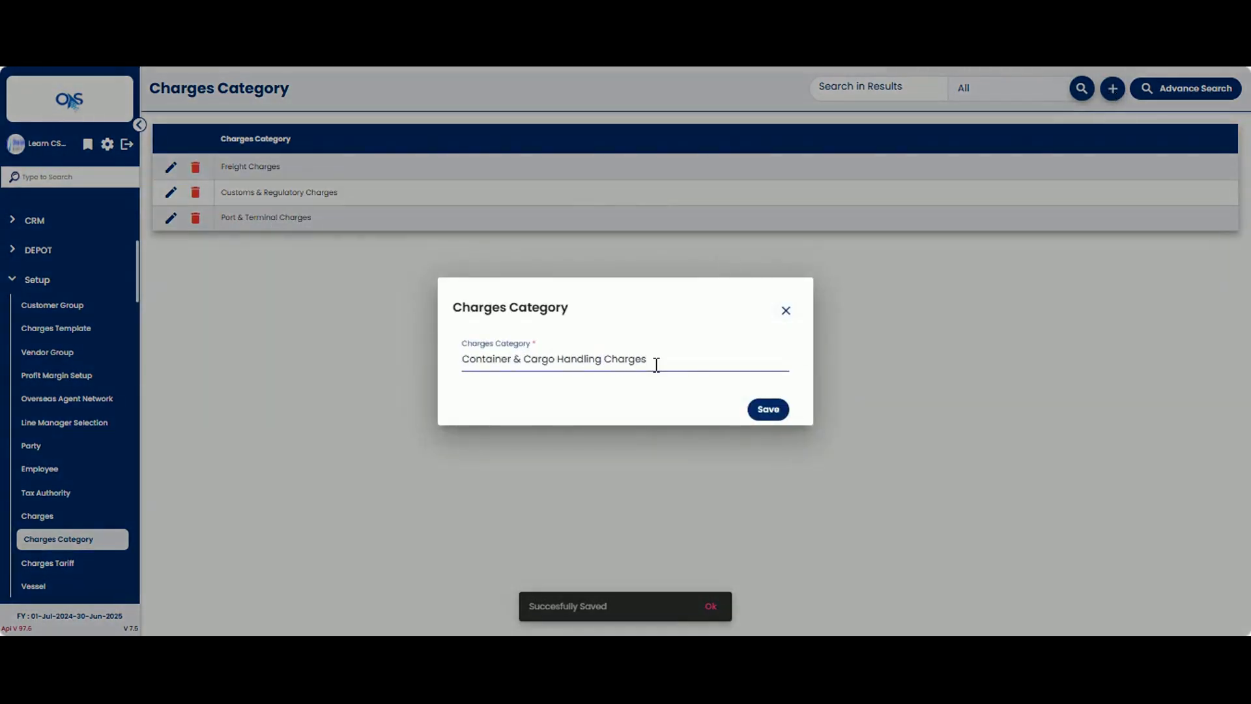
left_click(759, 410)
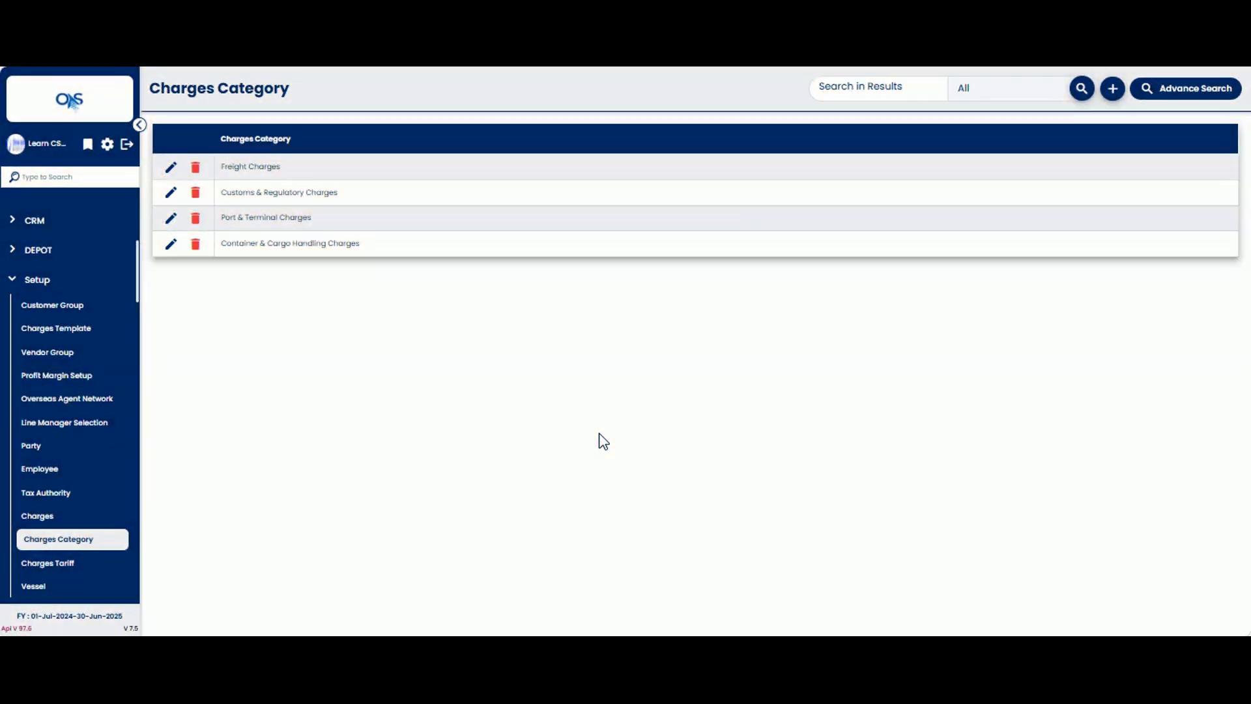
Step: Start a new record in the Charges setup and enter ADCV as its code
left_click(37, 516)
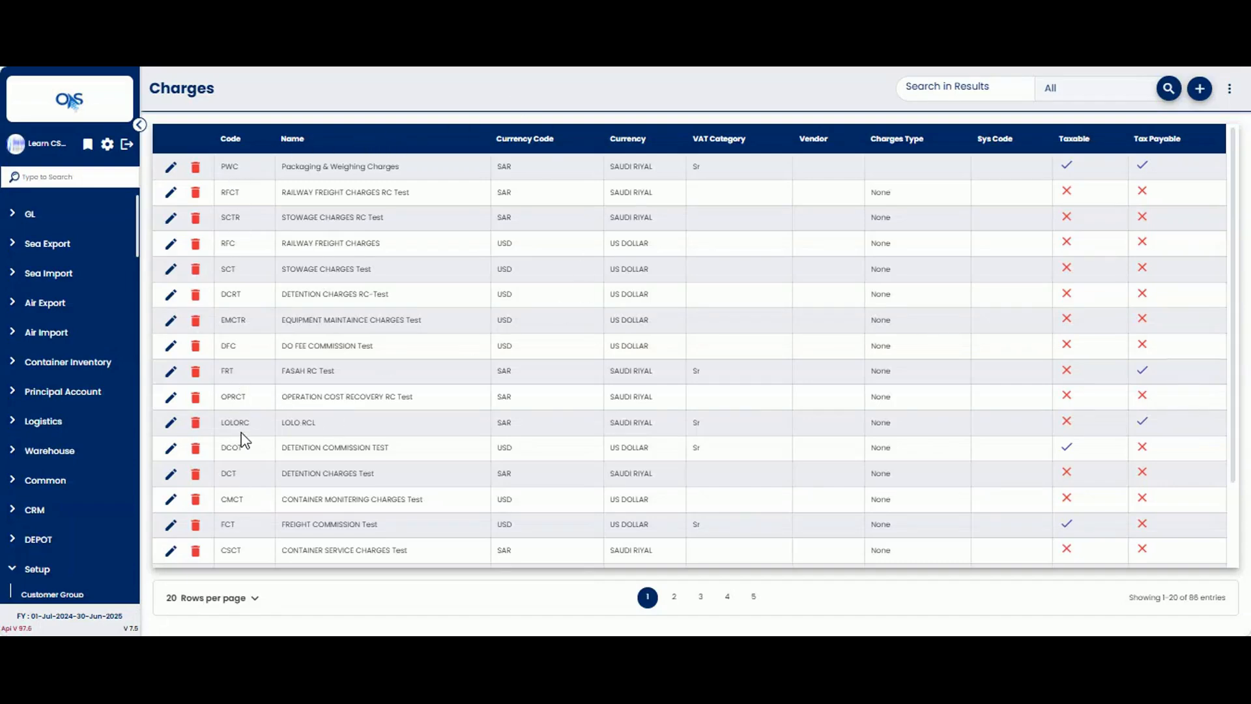
scroll(242, 443, "down", 3)
scroll(243, 443, "up", 3)
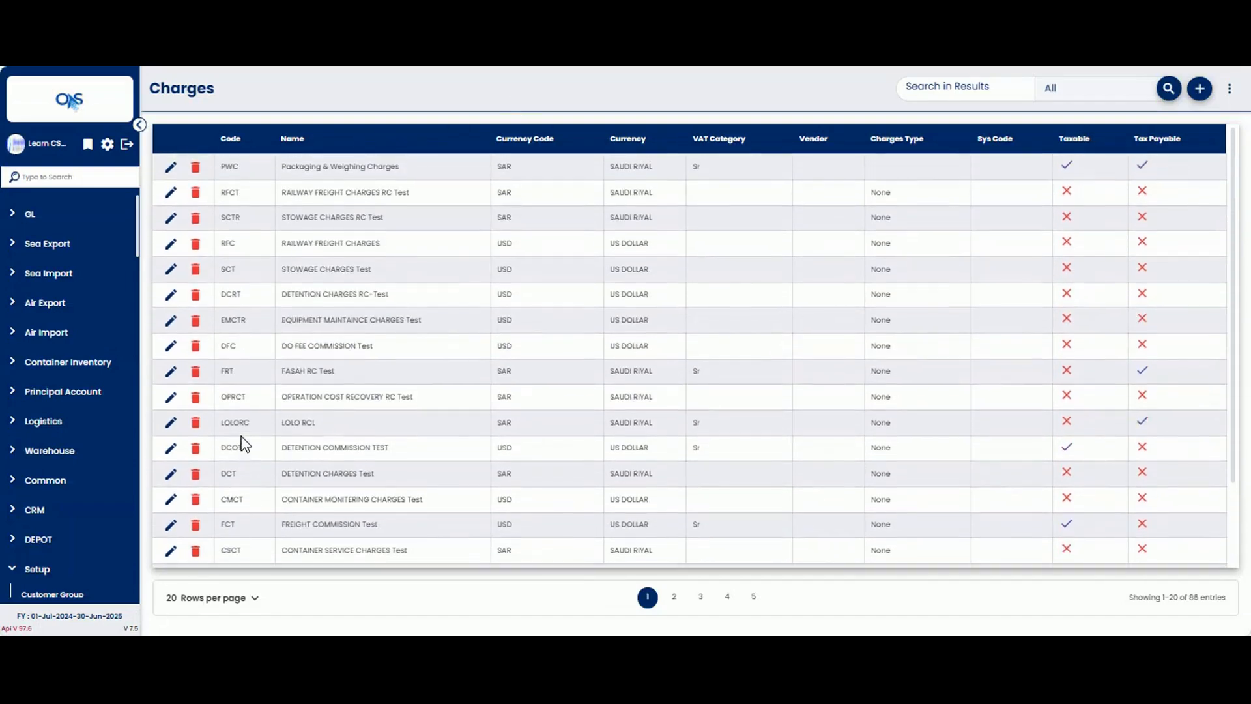
left_click(1200, 89)
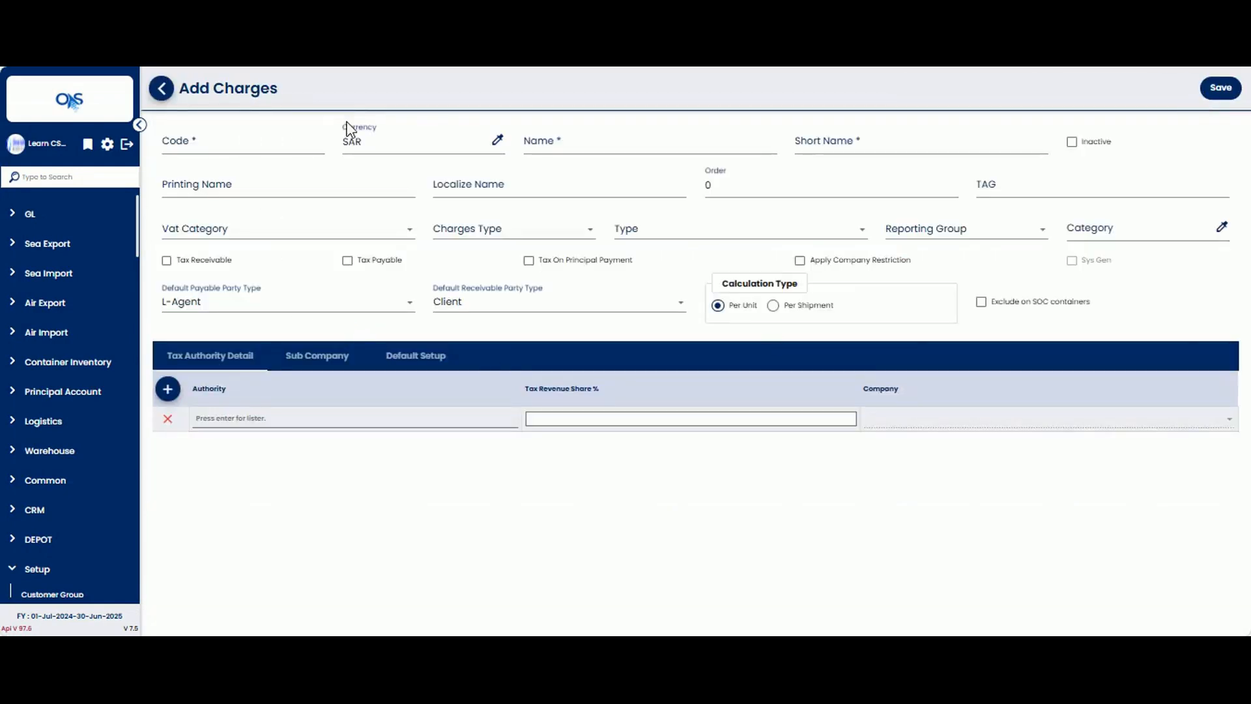
left_click(264, 147)
left_click(222, 142)
type("ADCV")
Step: Enter Anti-Dumping or Counter Vailing Duties as the charge's name and AntiDump as its short name
left_click(559, 142)
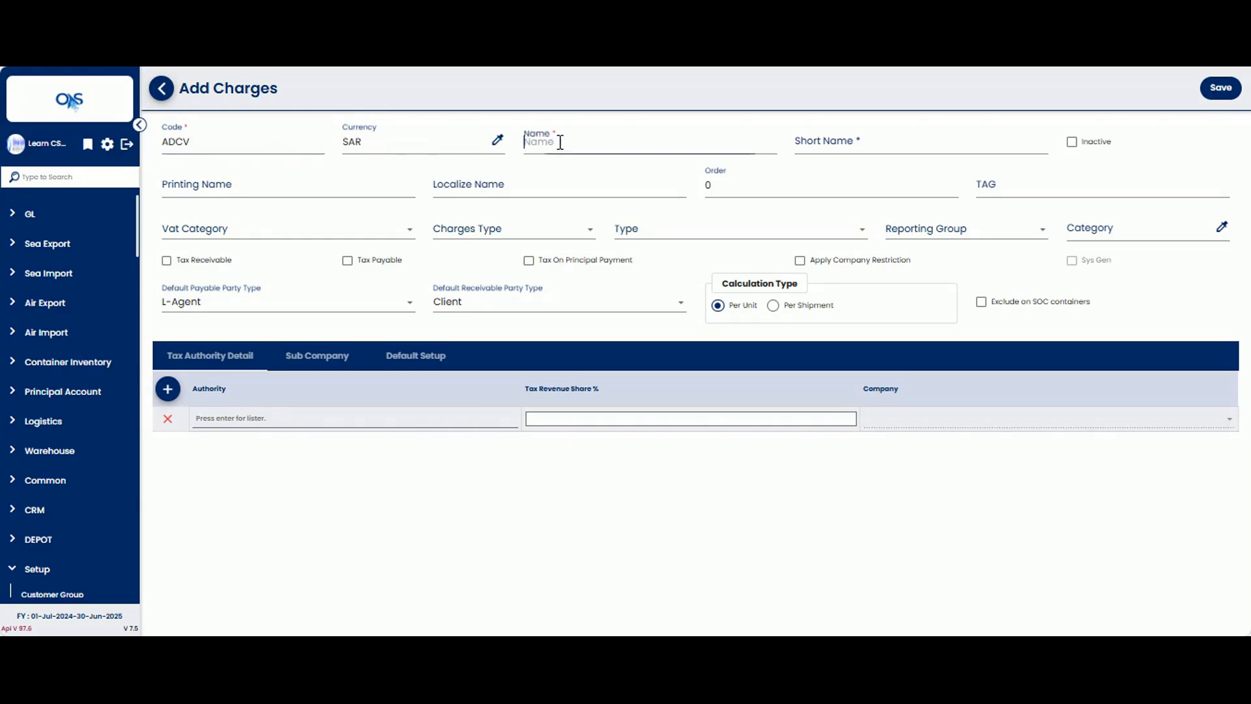
type("Anti-Dumping or Cou")
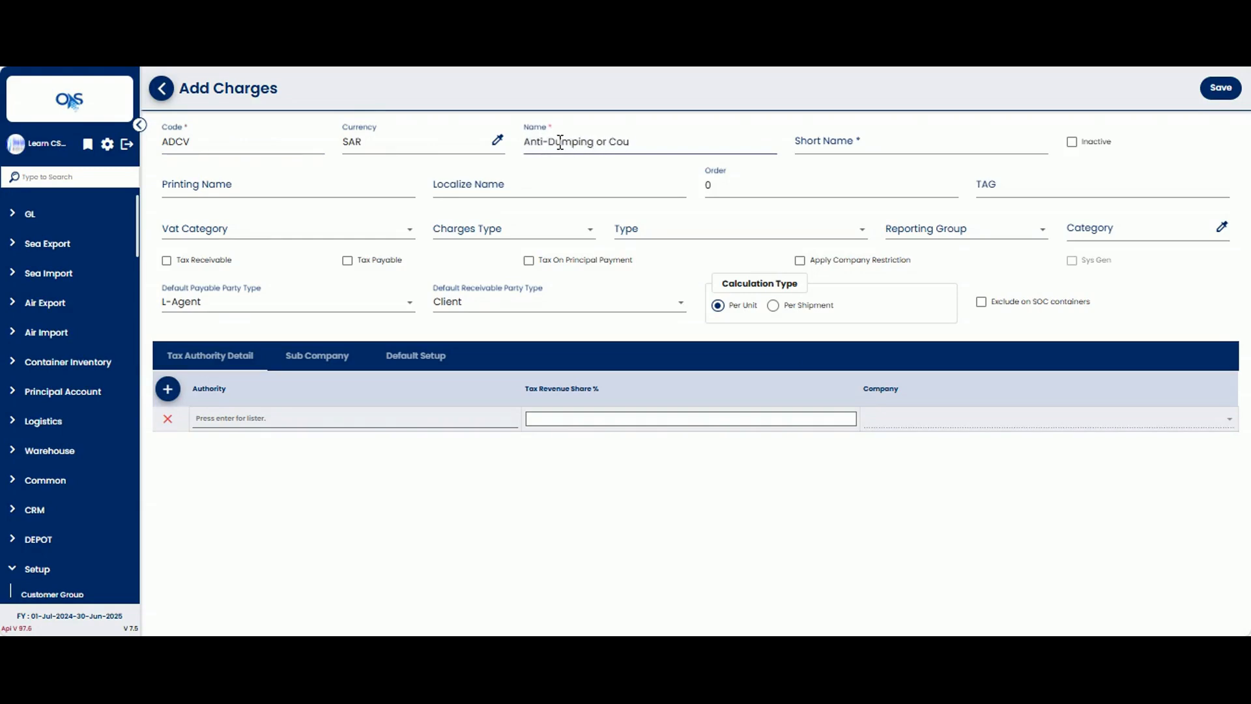
type("nter Vailing Duties")
left_click(836, 146)
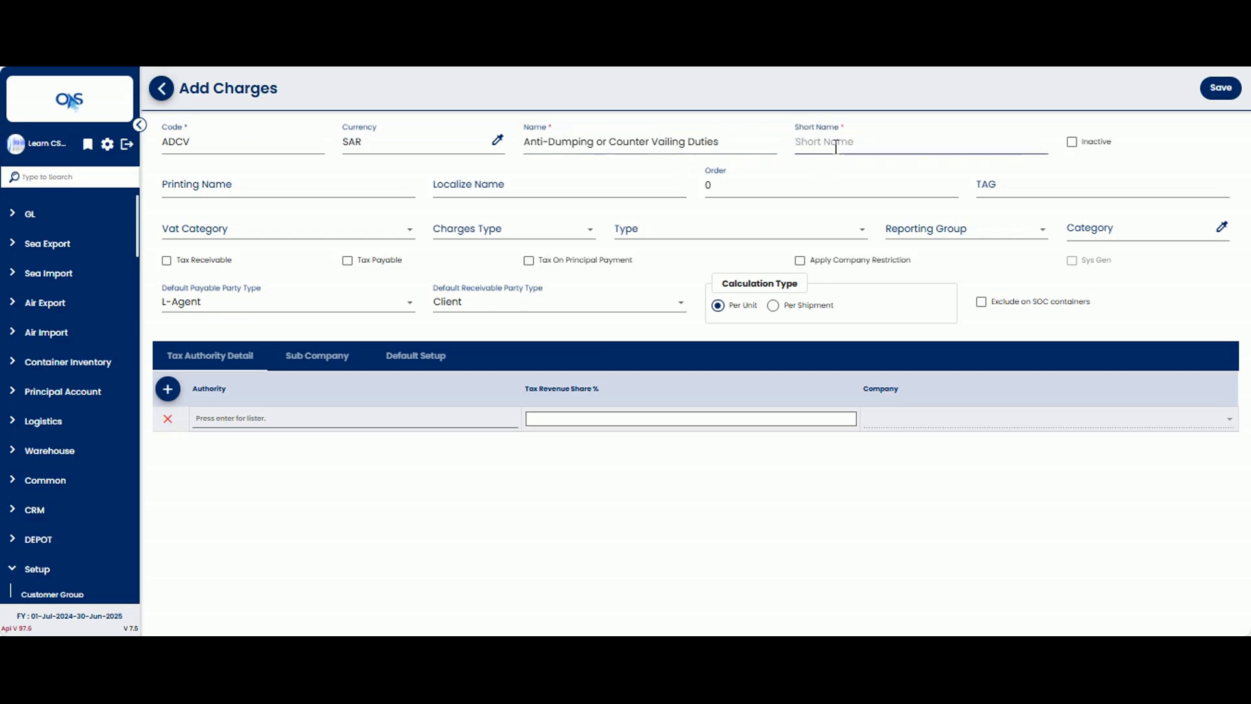
type("AntiDump")
key("Tab")
Step: Copy the charge's name, Anti-Dumping or Counter Vailing Duties, into its printing name
left_click(245, 186)
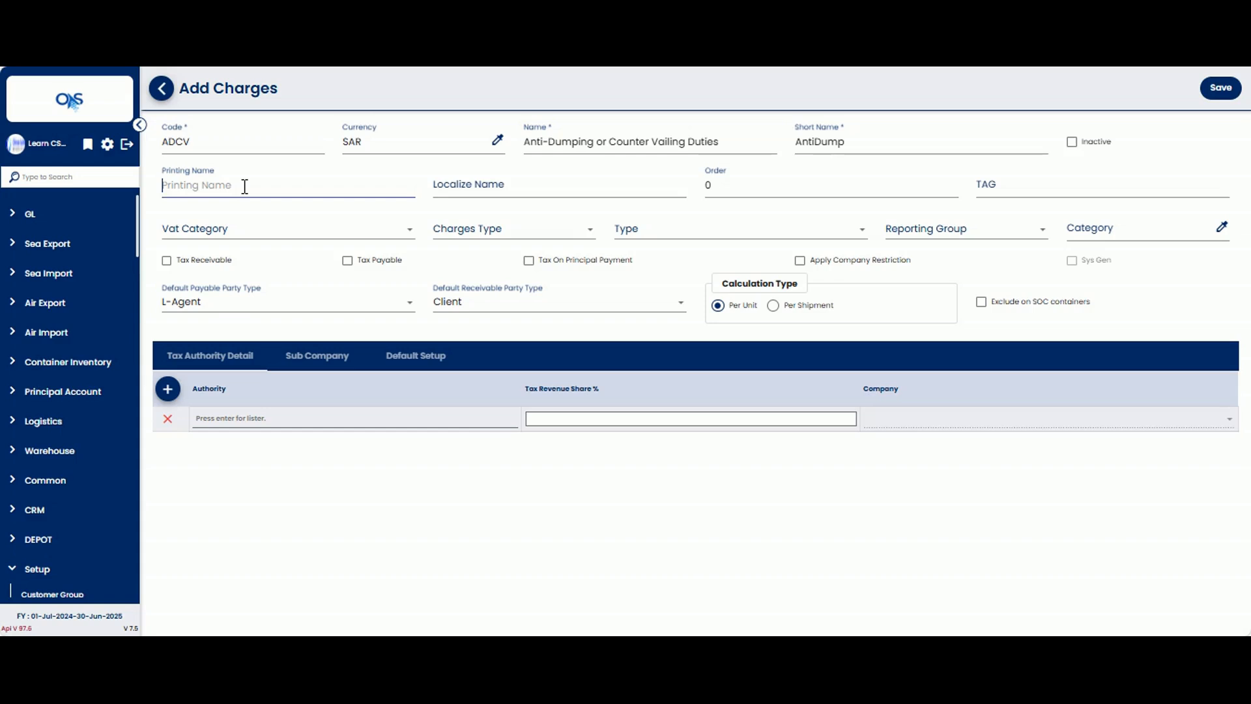
triple_click(586, 140)
key("ctrl+c")
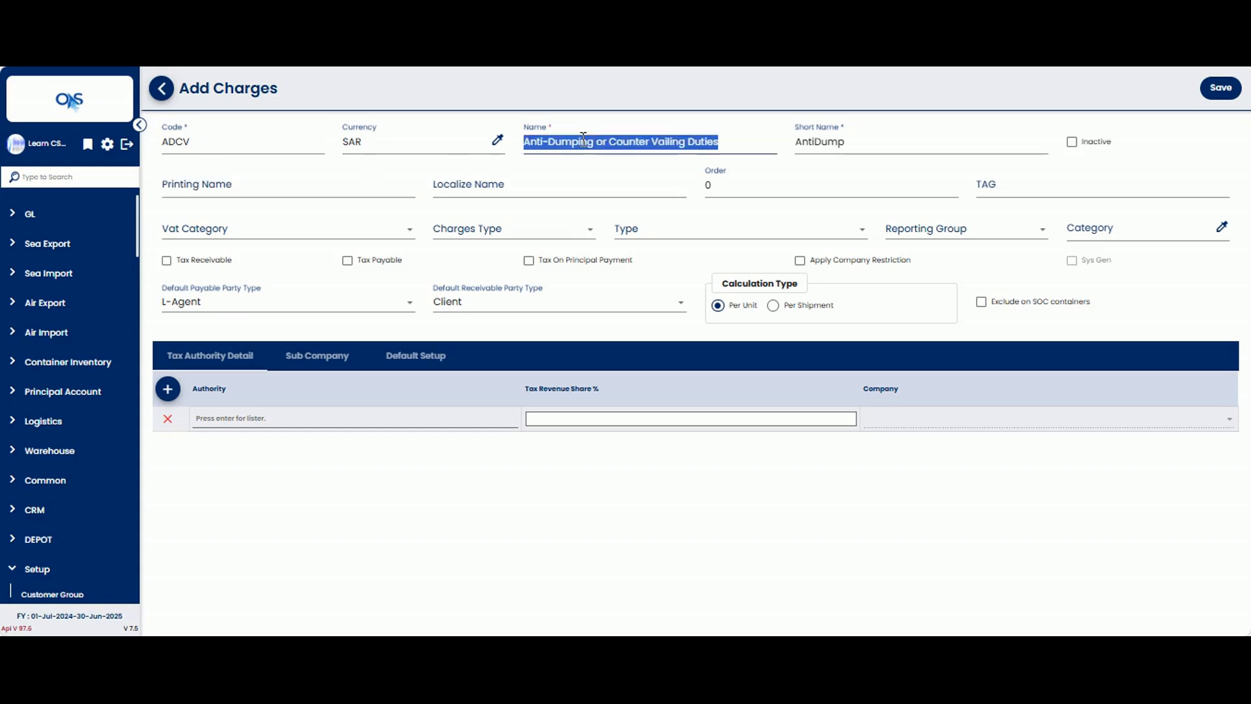
left_click(328, 188)
key("ctrl+v")
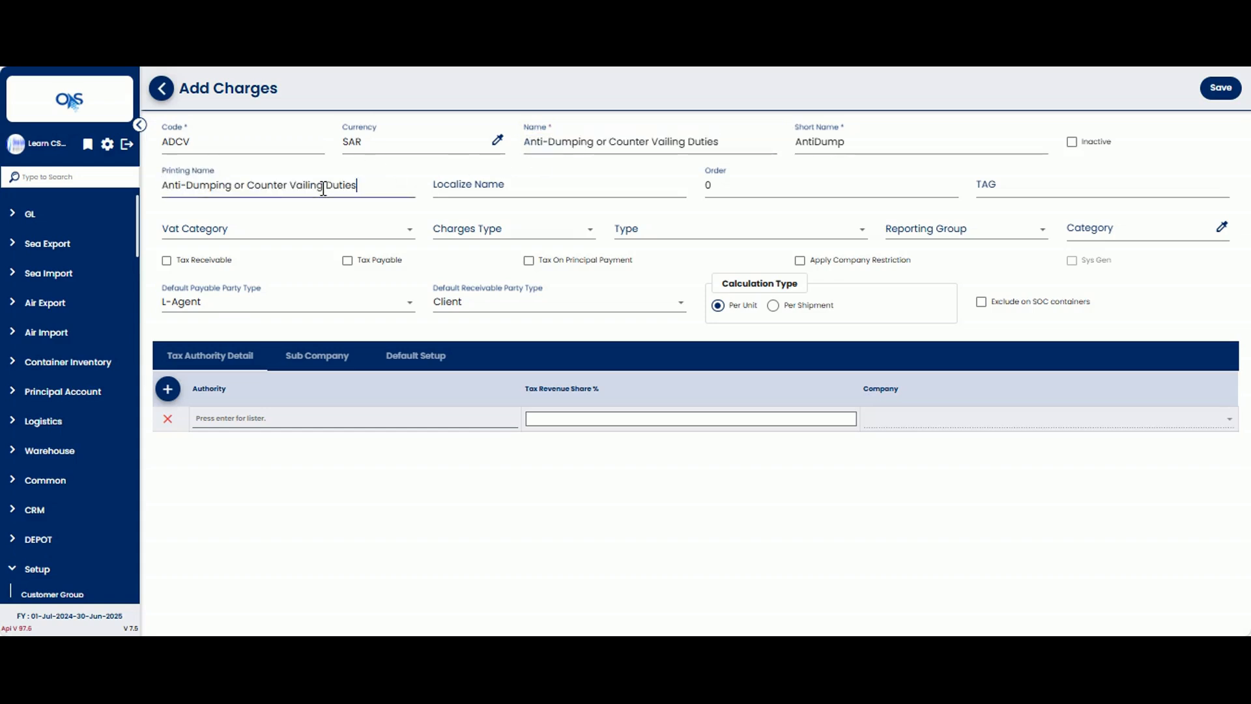
Step: Paste the Arabic text رسوم مكافحة الإغراق أو الرسوم التعويضية as the charge's localized name
left_click(500, 189)
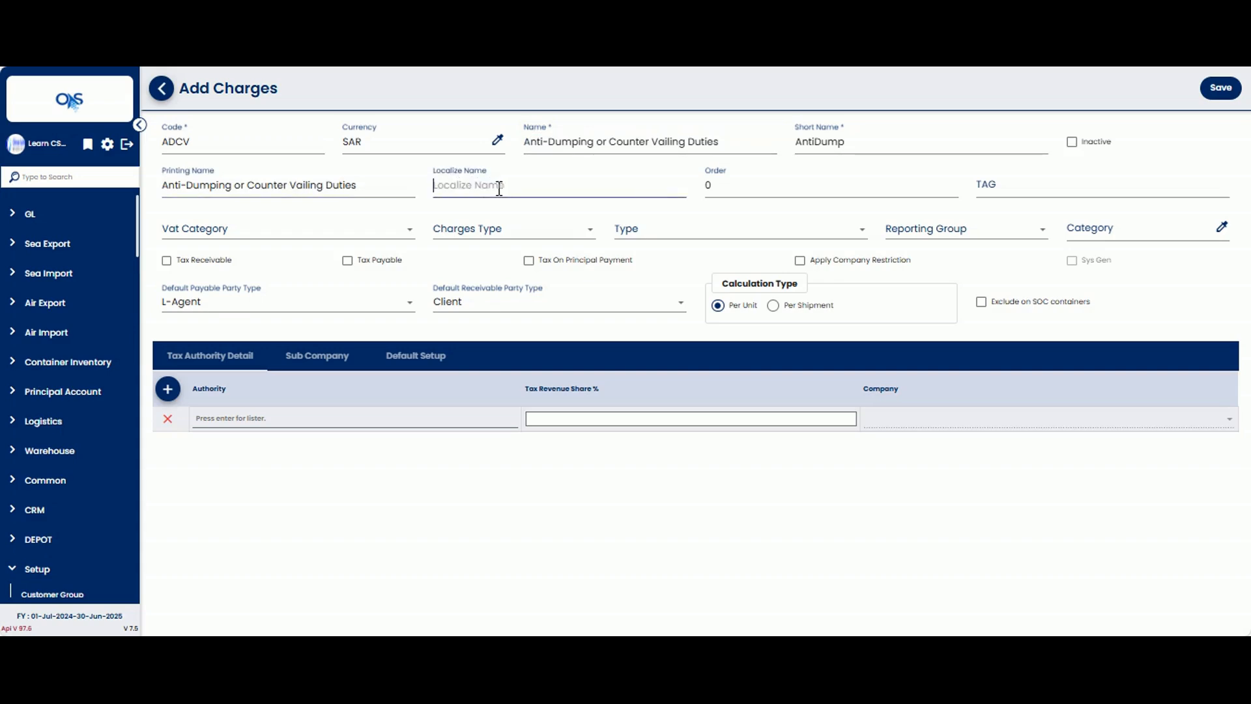
left_click(1036, 650)
left_click(1035, 650)
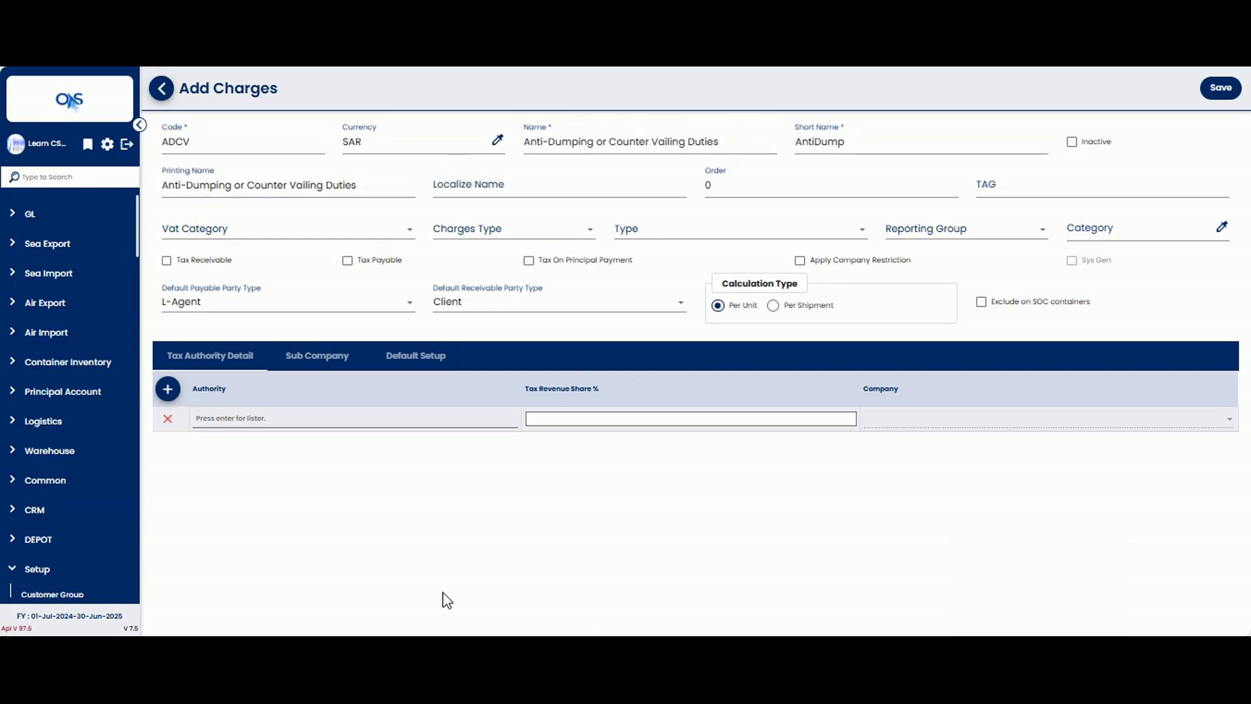
left_click(1036, 651)
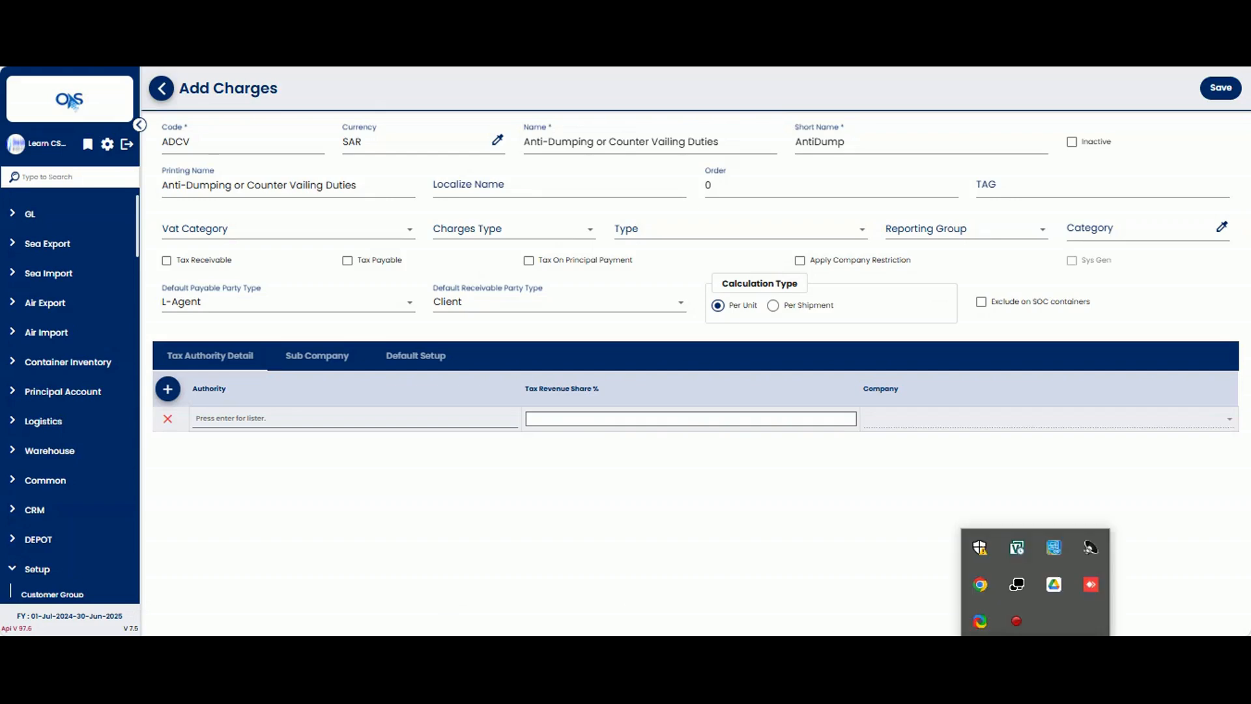
left_click(1036, 650)
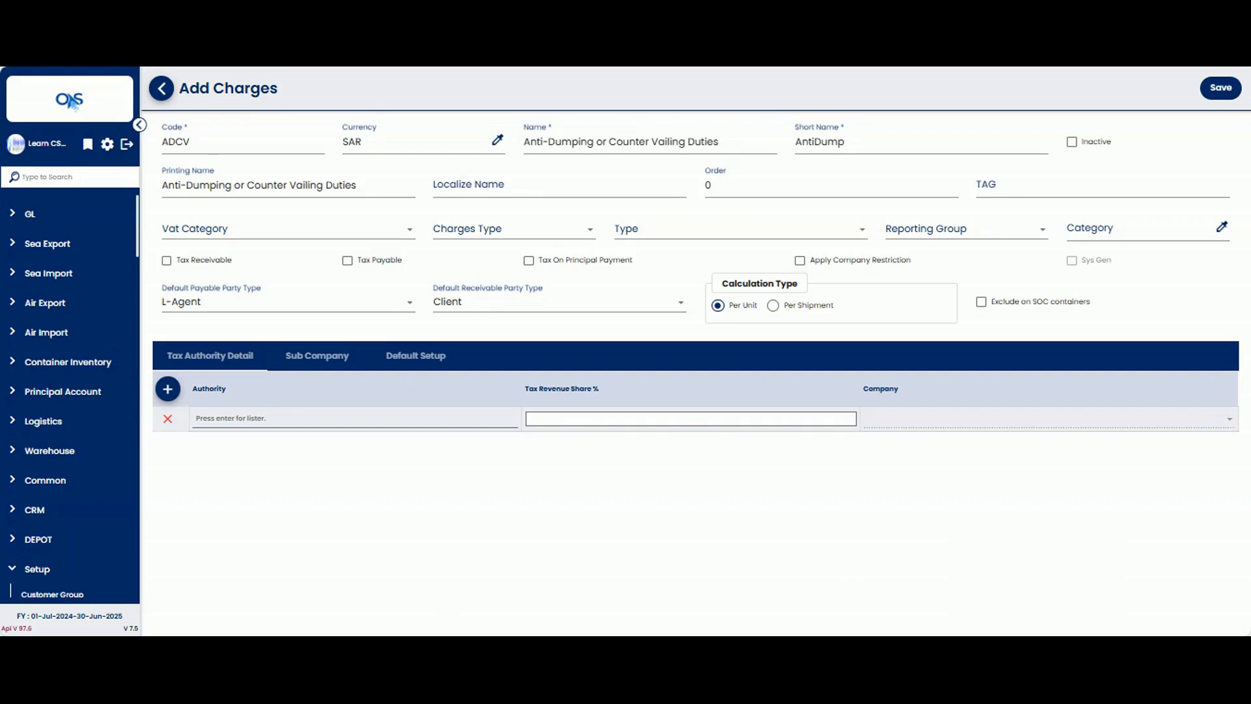
left_click(480, 183)
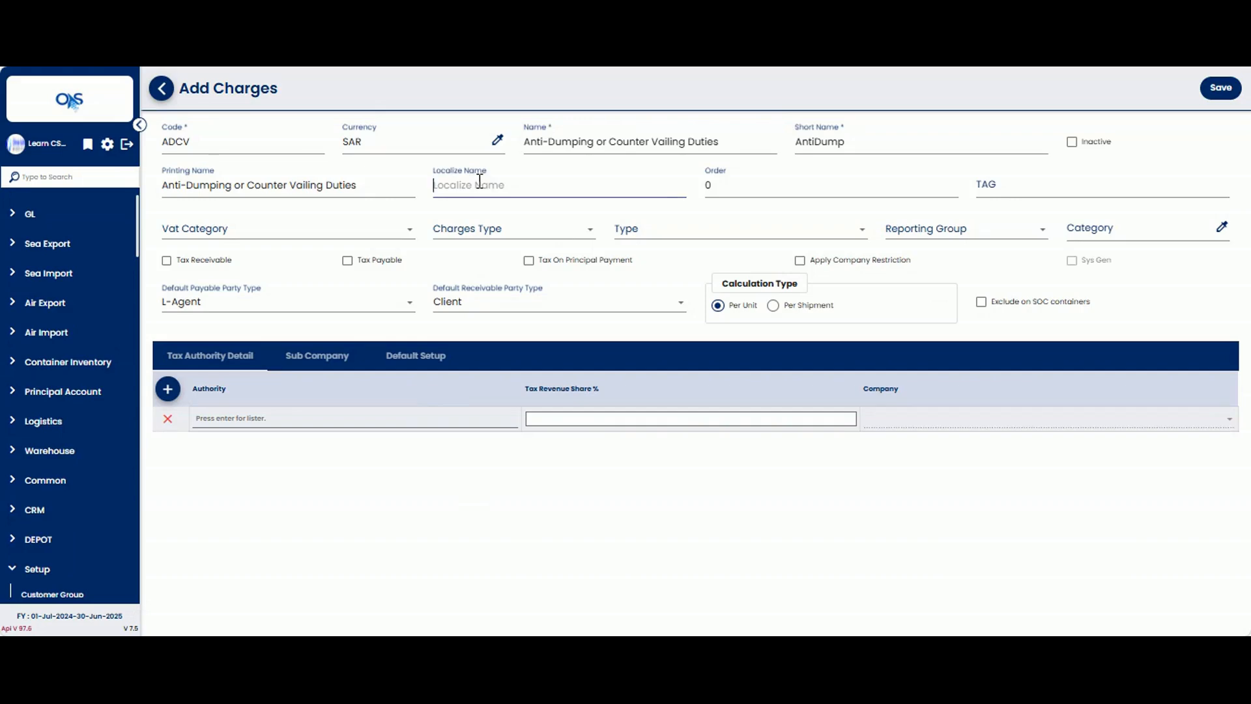
type("رسوم مكافحة الإغراق أو الرسوم التعويضية")
Step: Set both the VAT category and the charges type of the new charge to None
left_click(737, 189)
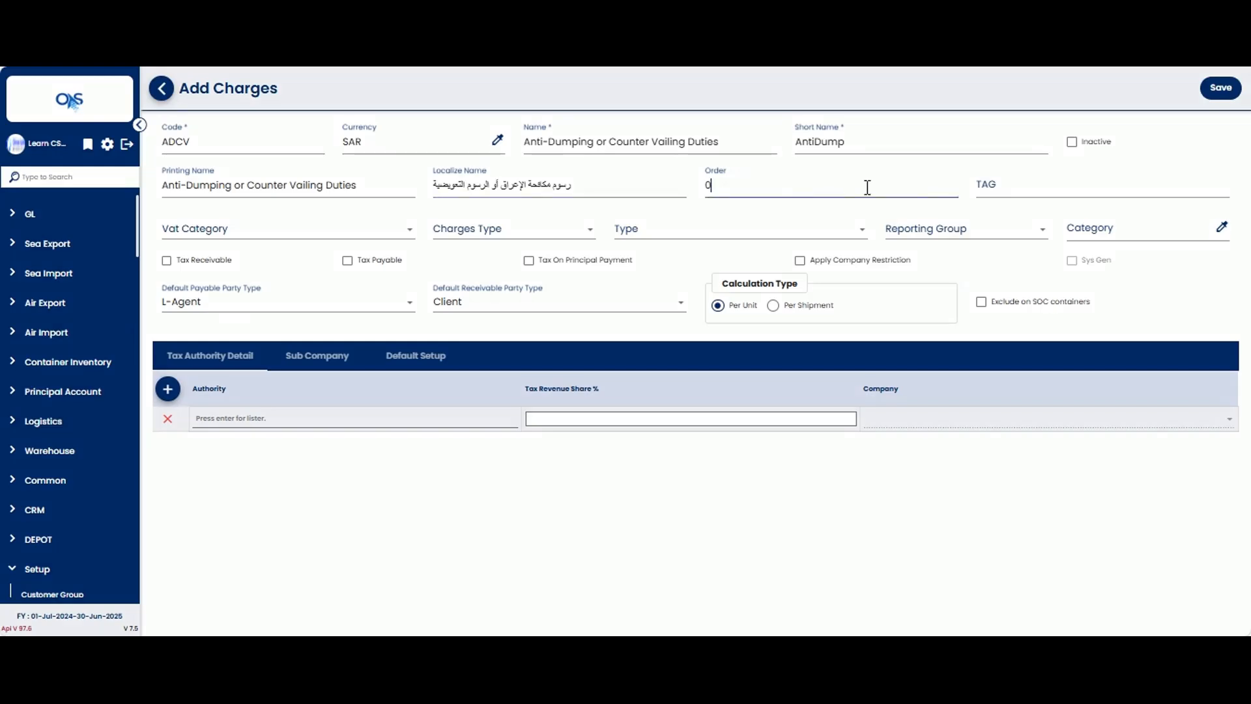
left_click(987, 185)
left_click(278, 231)
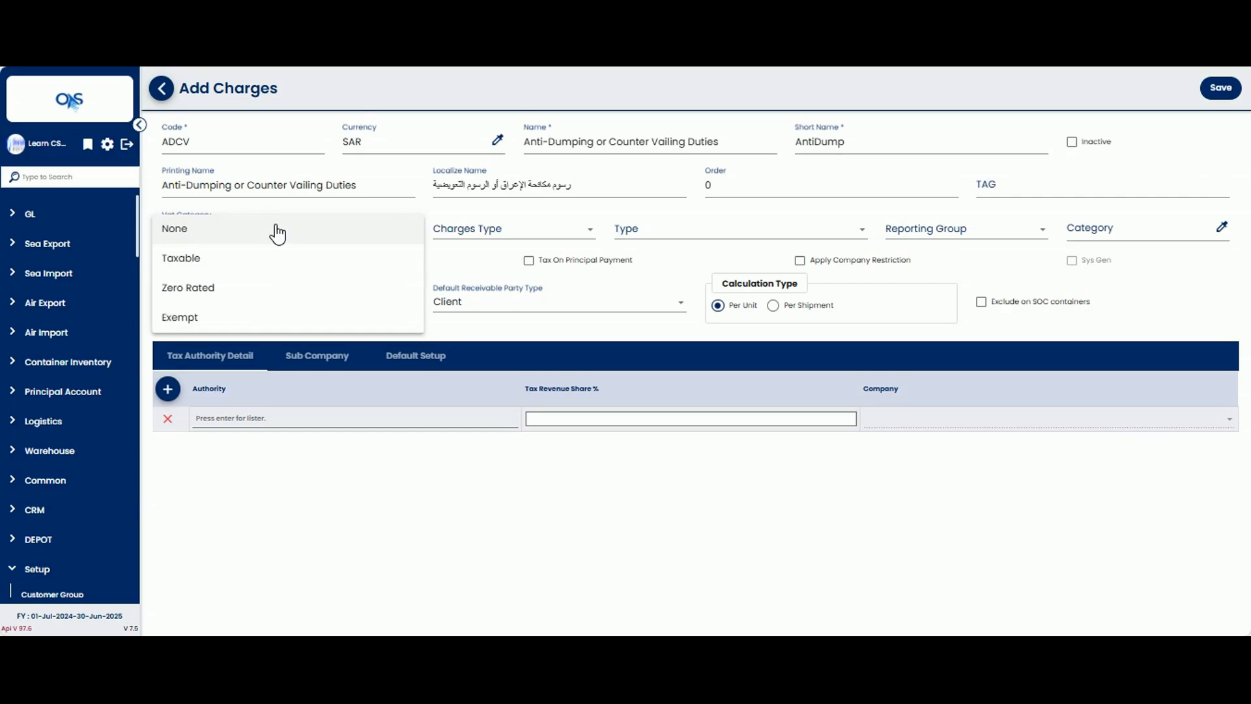
left_click(278, 230)
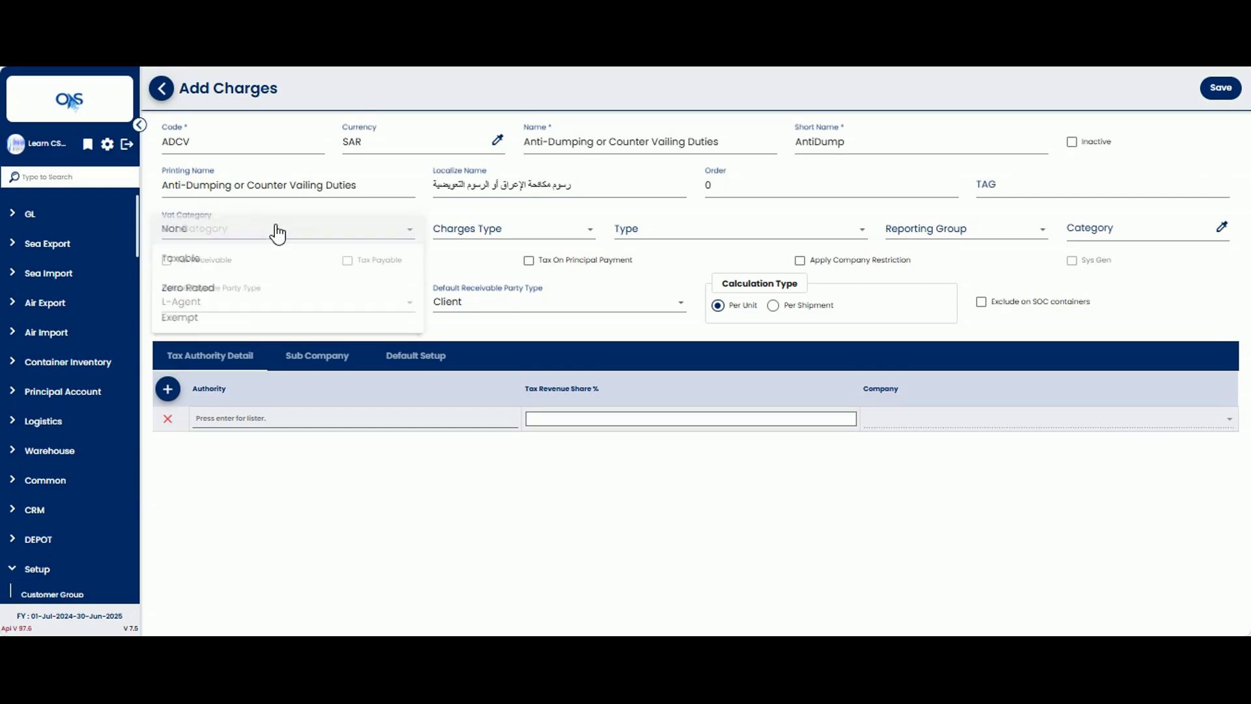
left_click(499, 229)
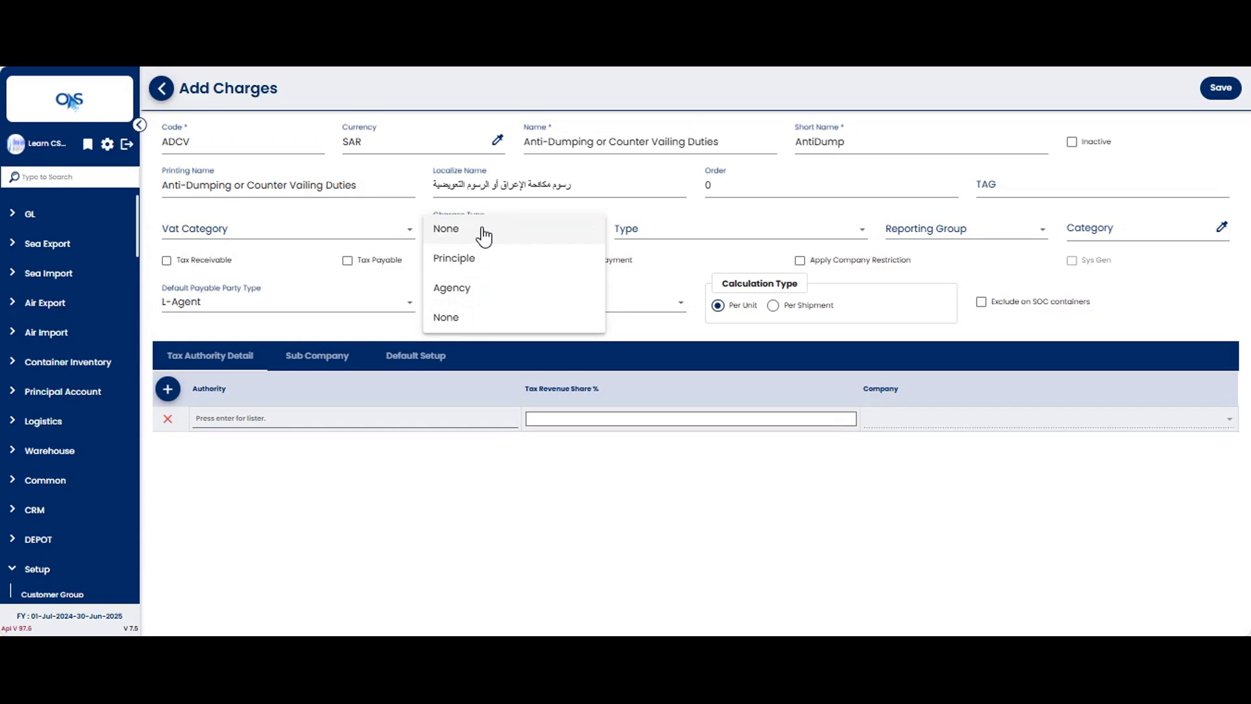
left_click(483, 236)
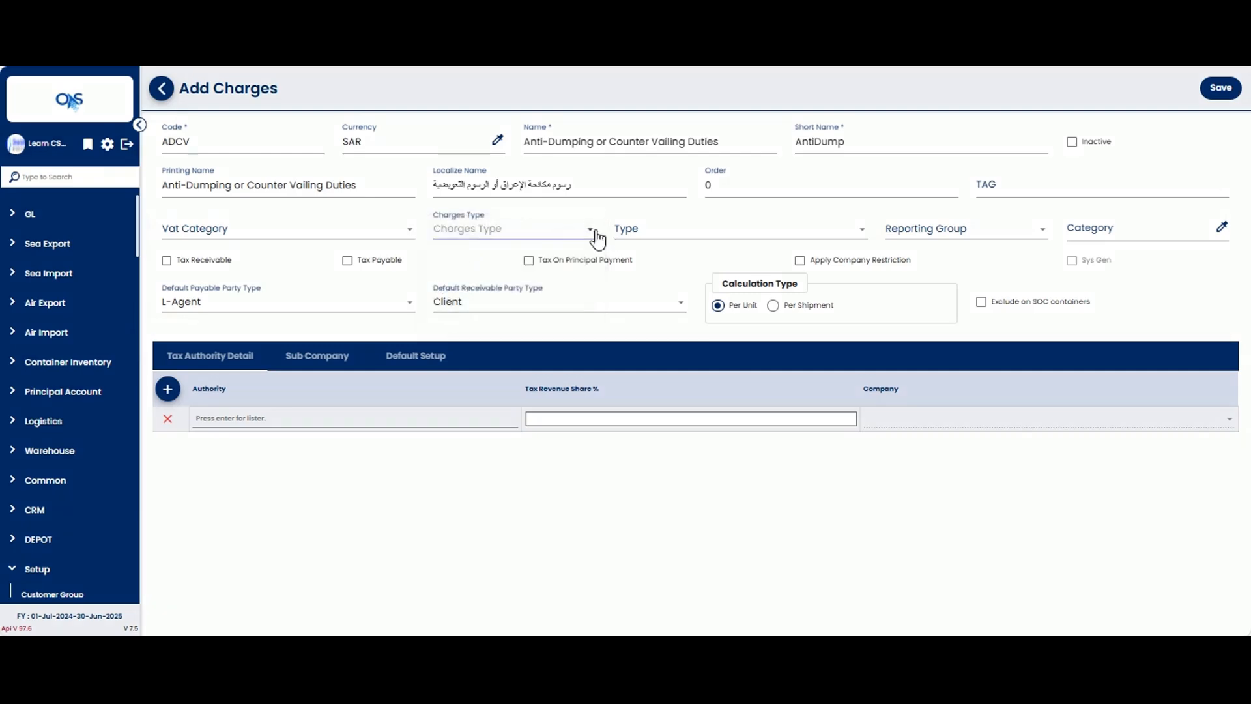
Step: Set the type of the new charge to Clearing
left_click(702, 241)
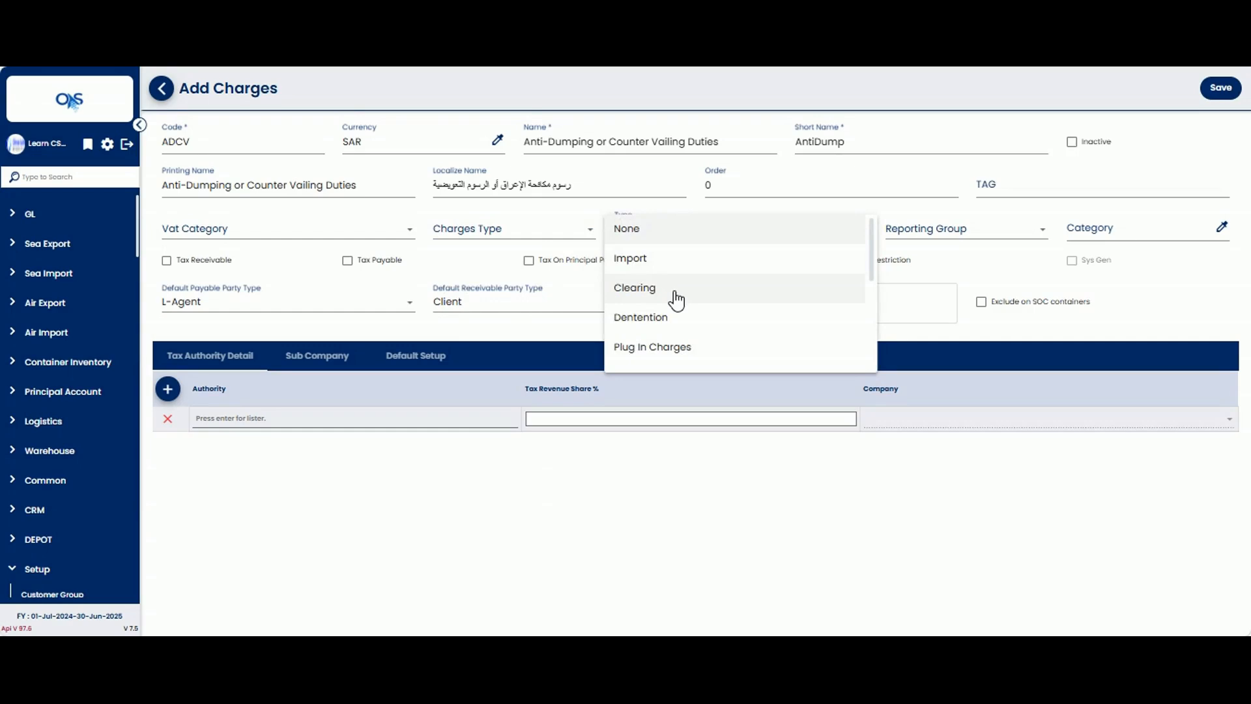
scroll(675, 297, "down", 5)
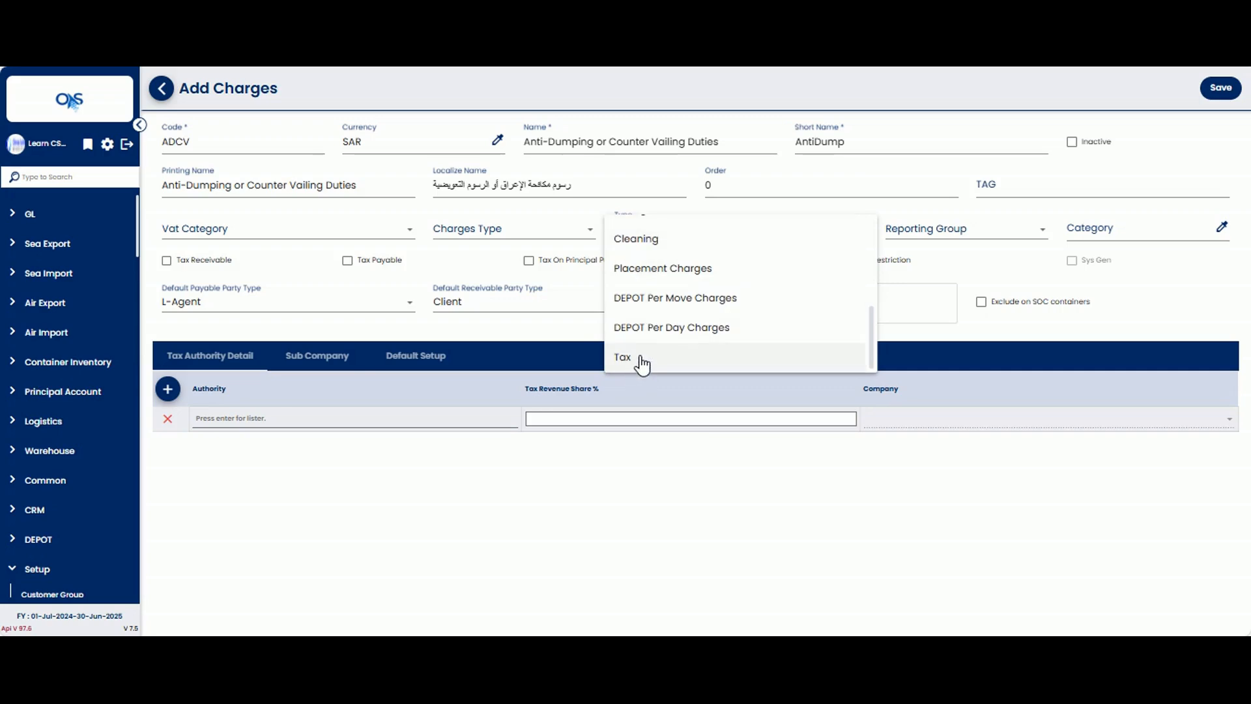
scroll(639, 365, "up", 5)
left_click(644, 282)
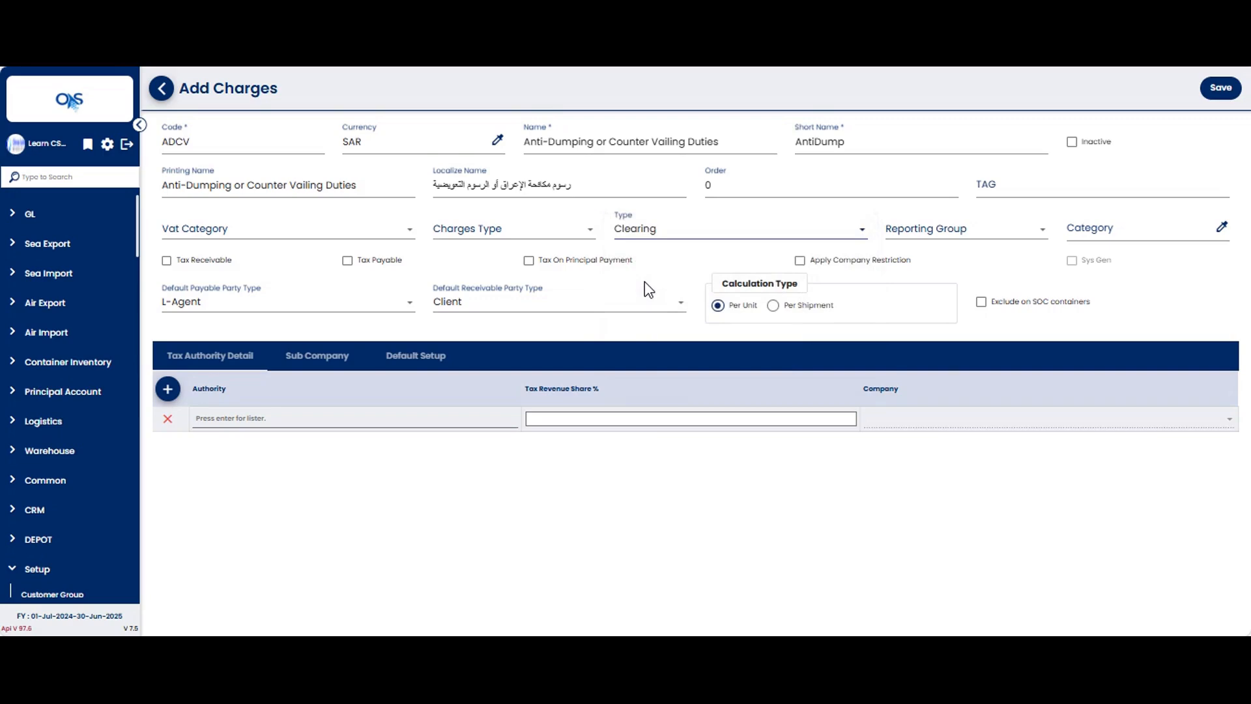
Step: Assign the new charge to the THC reporting group
left_click(949, 241)
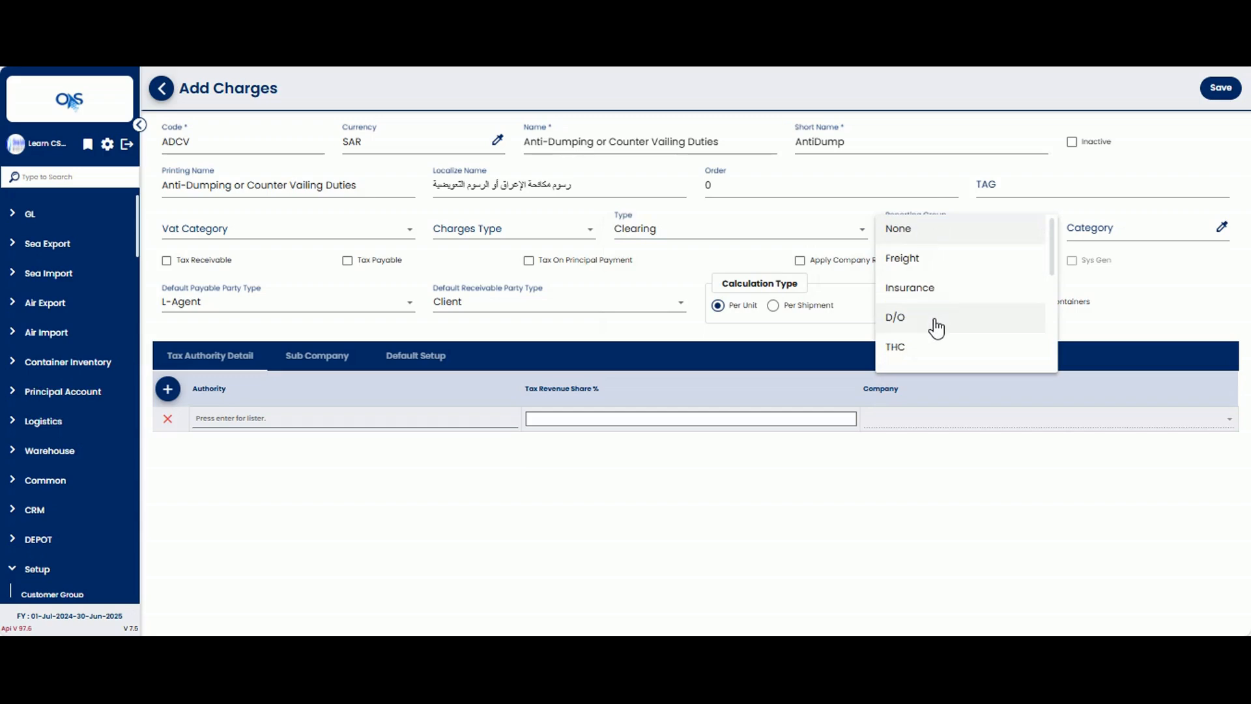
scroll(936, 327, "down", 5)
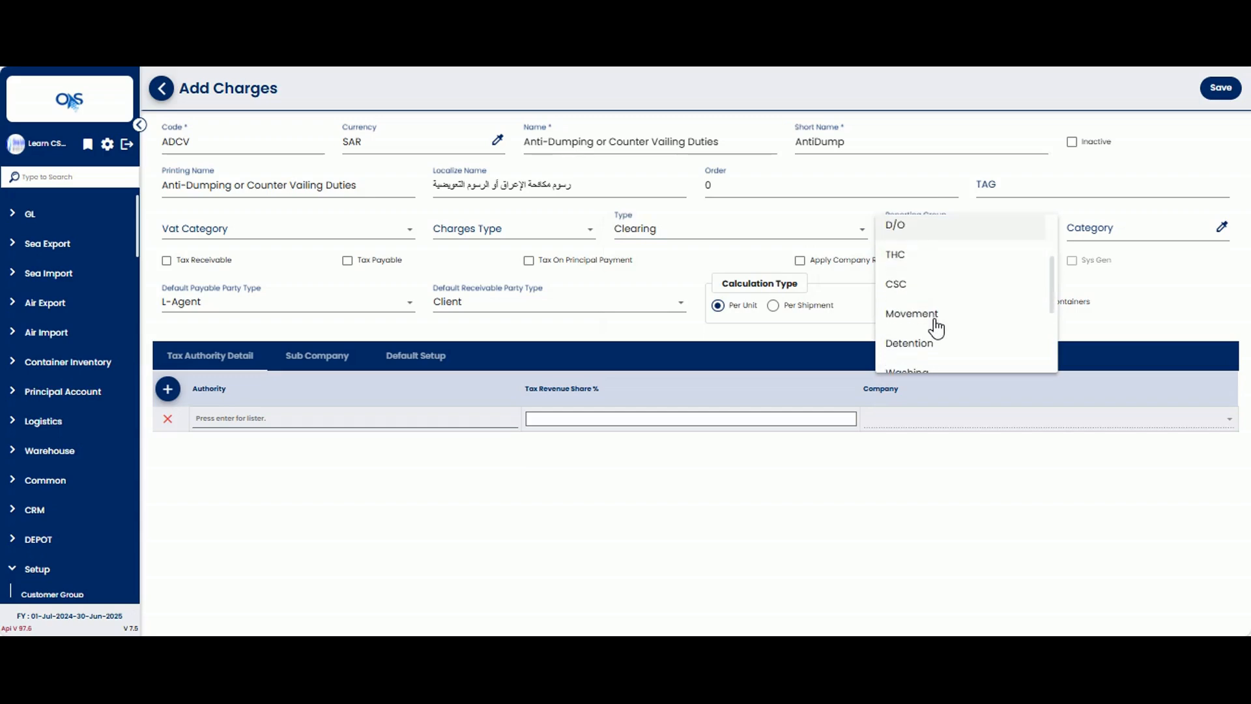
scroll(936, 327, "up", 2)
scroll(918, 287, "up", 3)
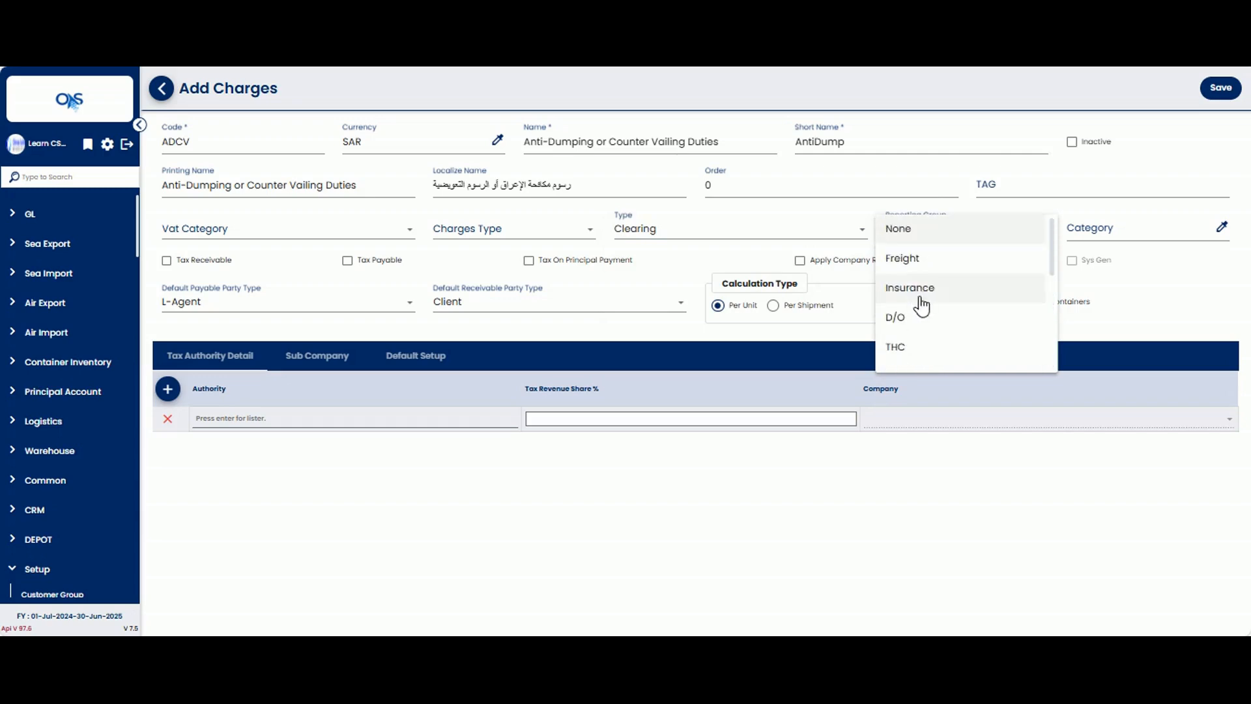
left_click(920, 352)
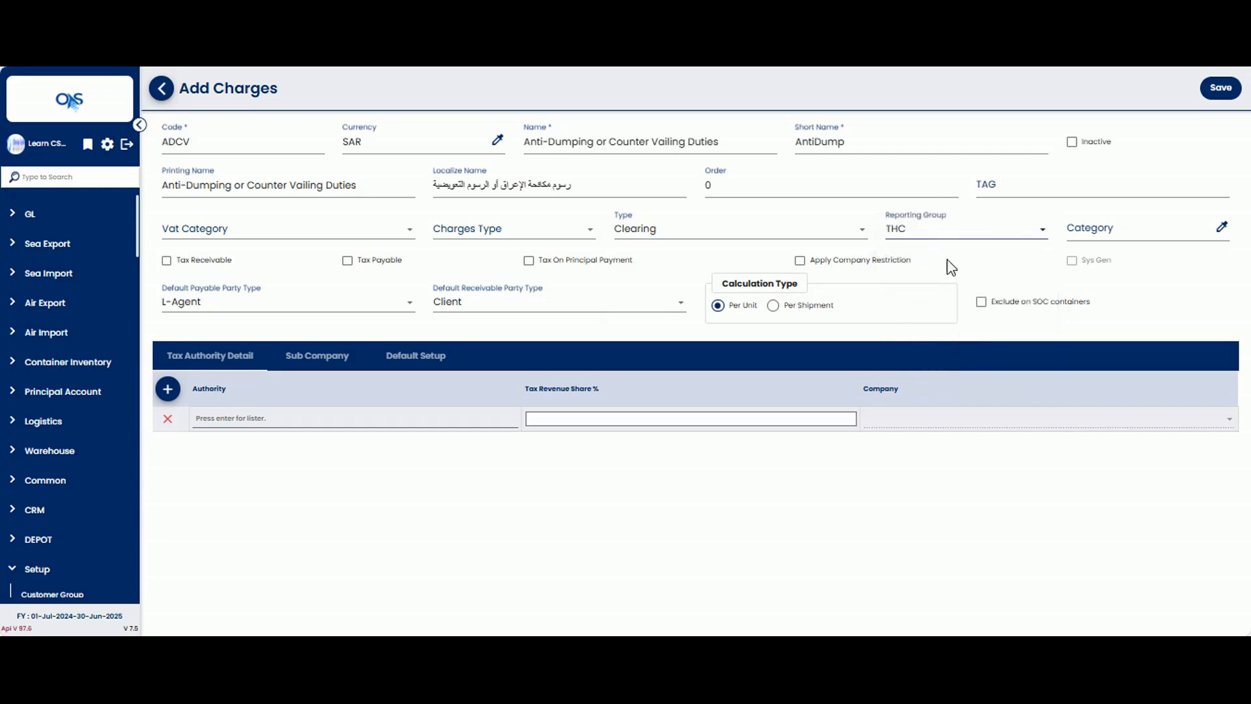
Step: Assign the new charge to the Customs & Regulatory Charges category
left_click(1118, 233)
key("Return")
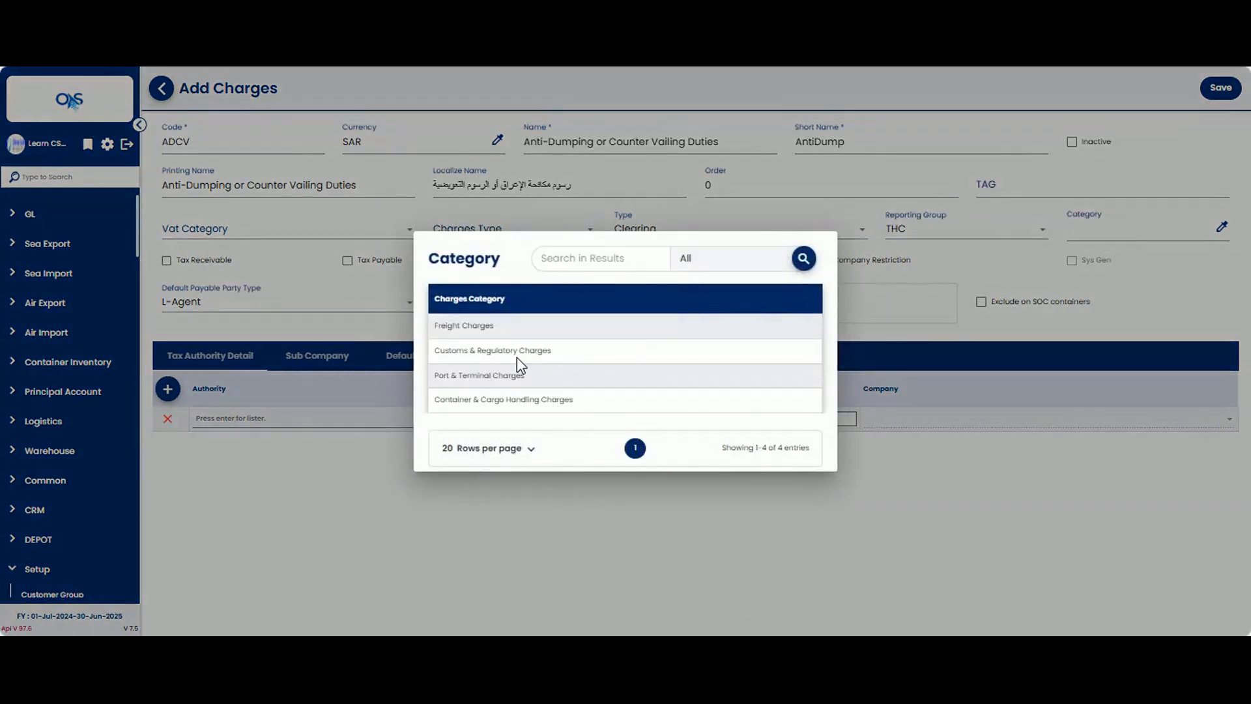
left_click(519, 353)
double_click(518, 354)
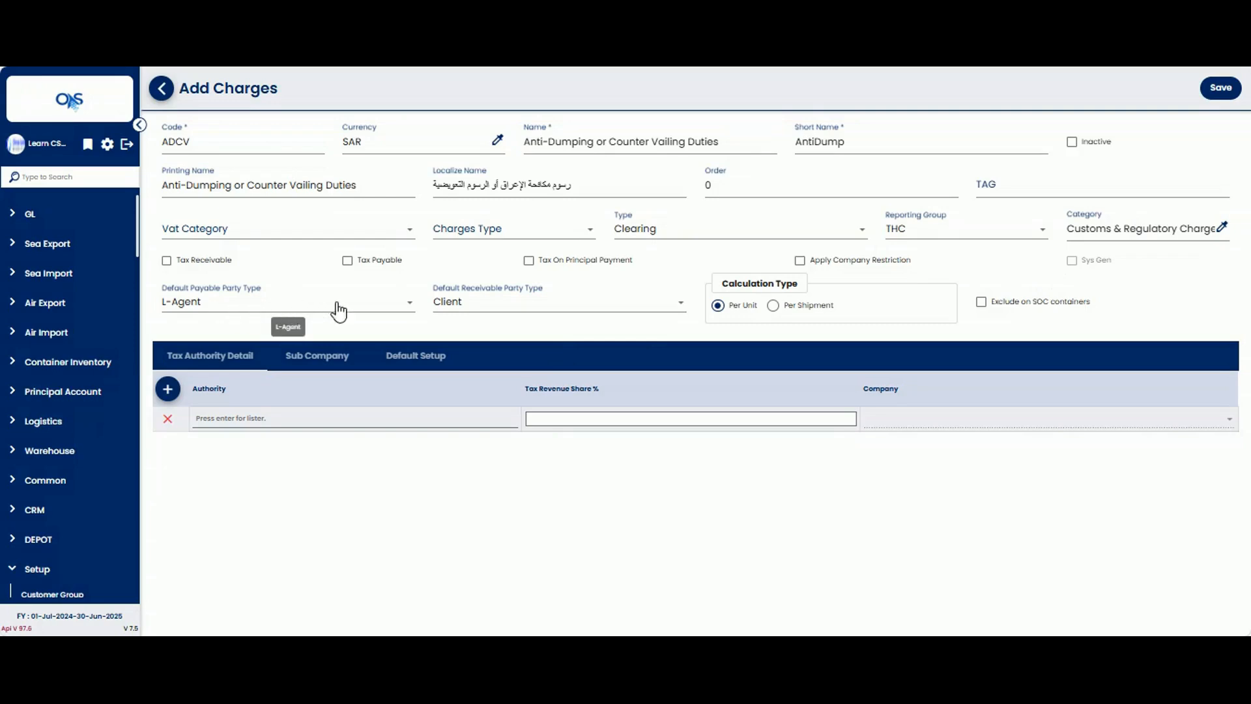
Step: Set the default payable party type to L-Agent and the default receivable party type to Client
left_click(359, 312)
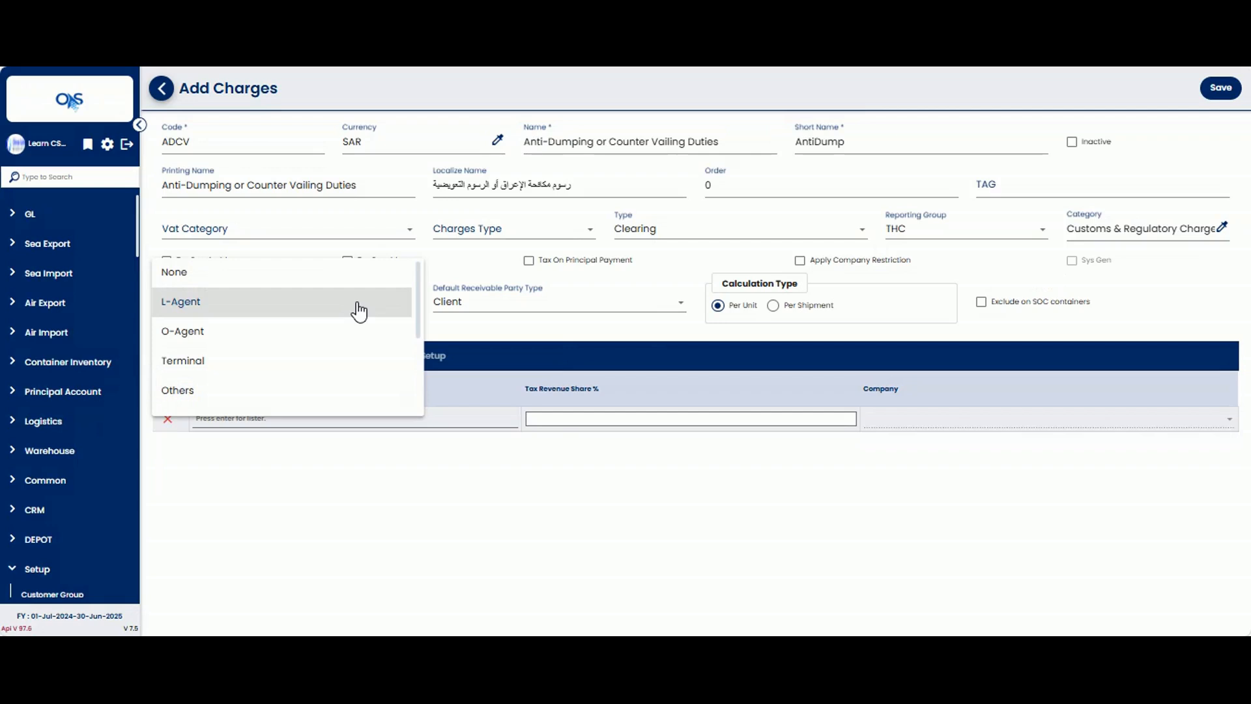
left_click(250, 315)
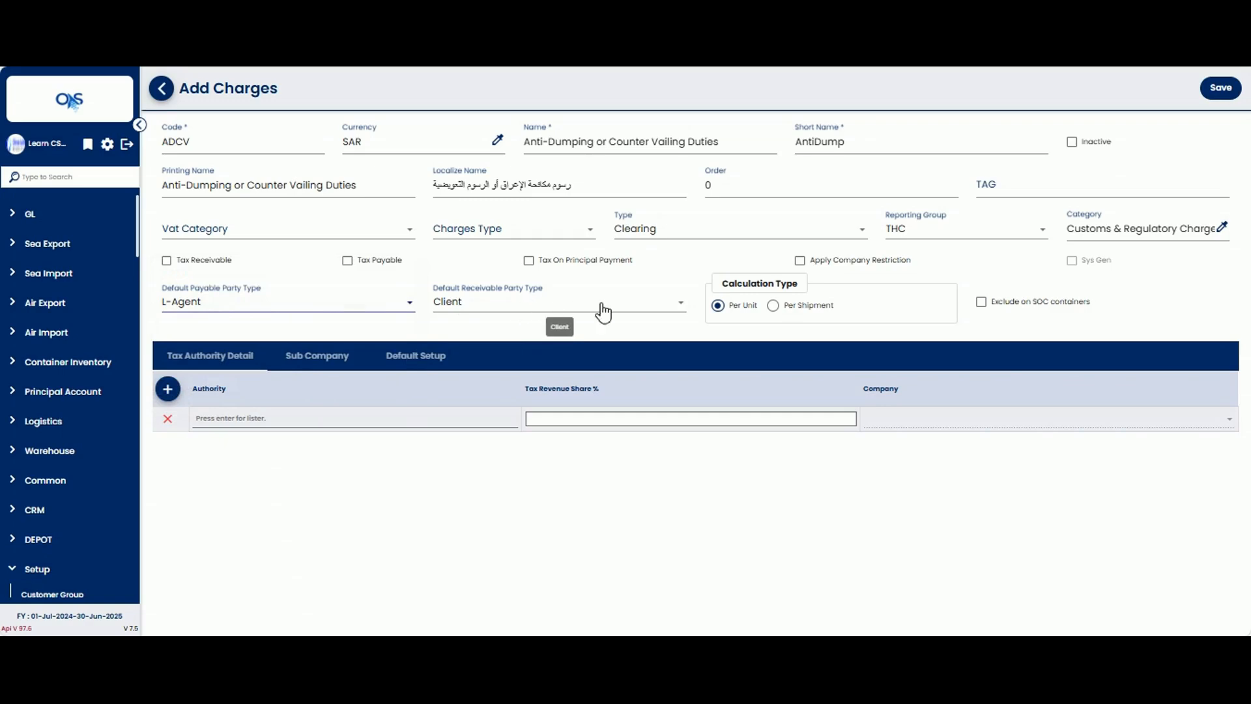
left_click(651, 313)
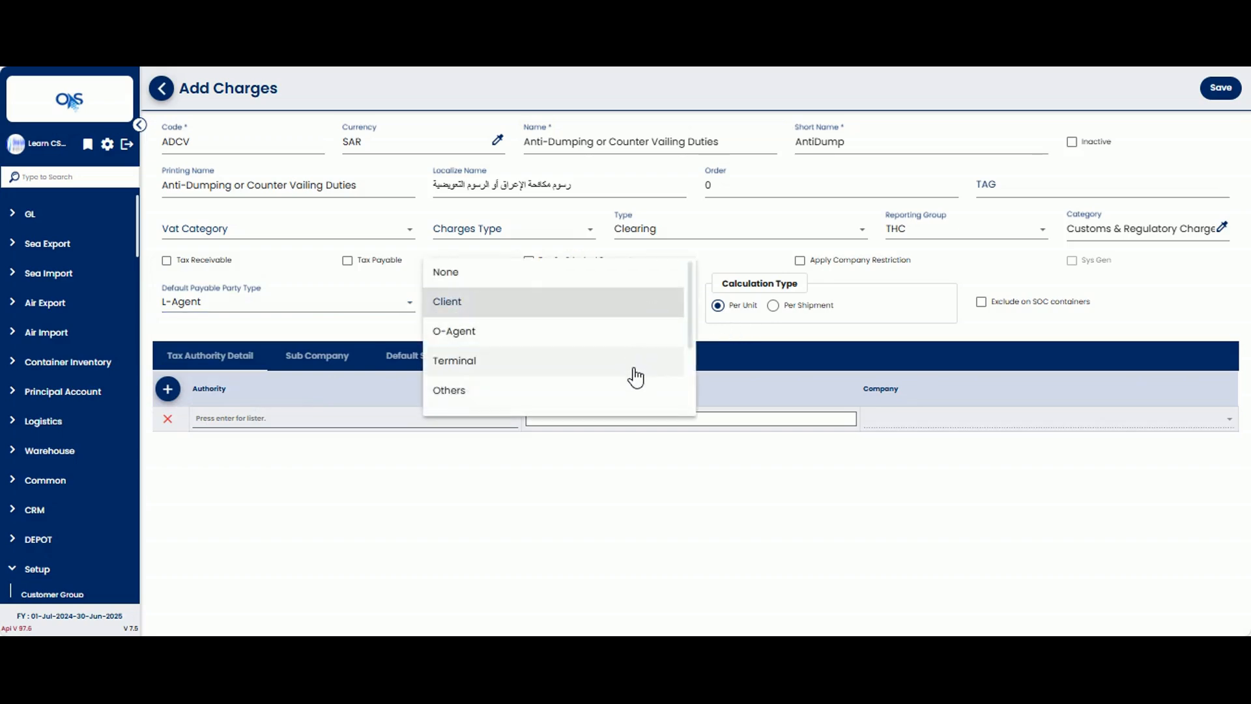
scroll(626, 408, "down", 3)
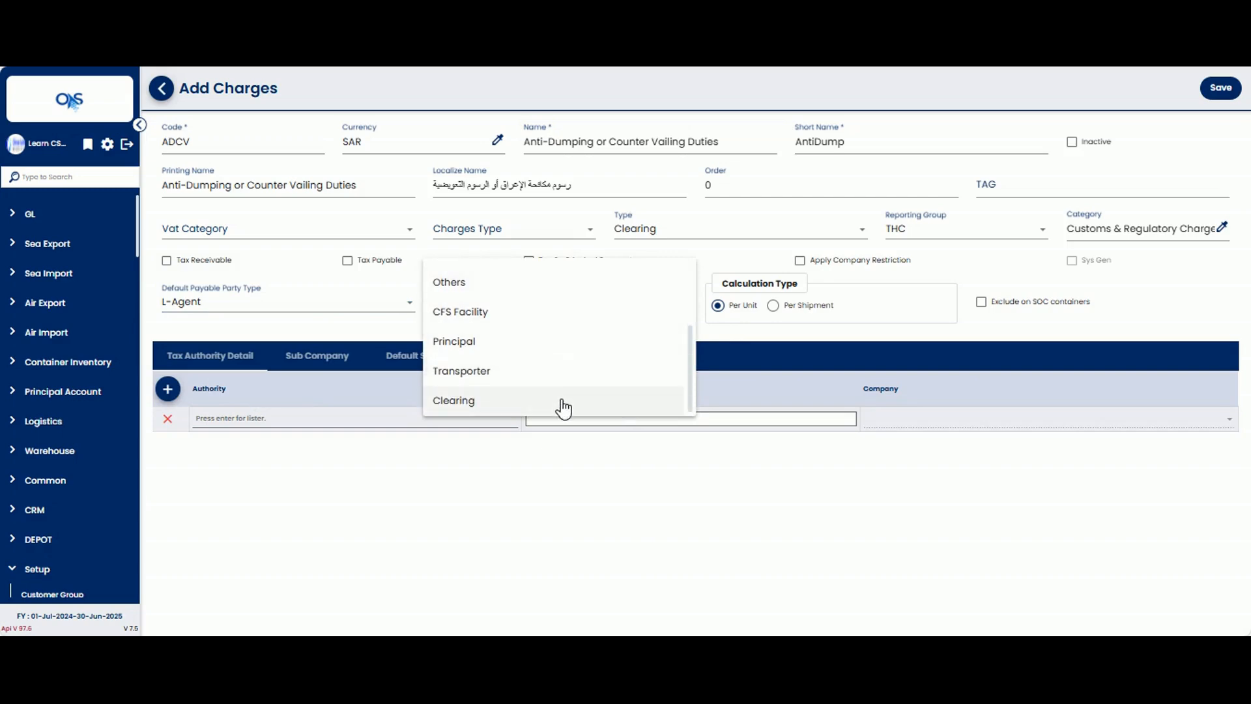
scroll(560, 405, "up", 3)
scroll(540, 277, "down", 3)
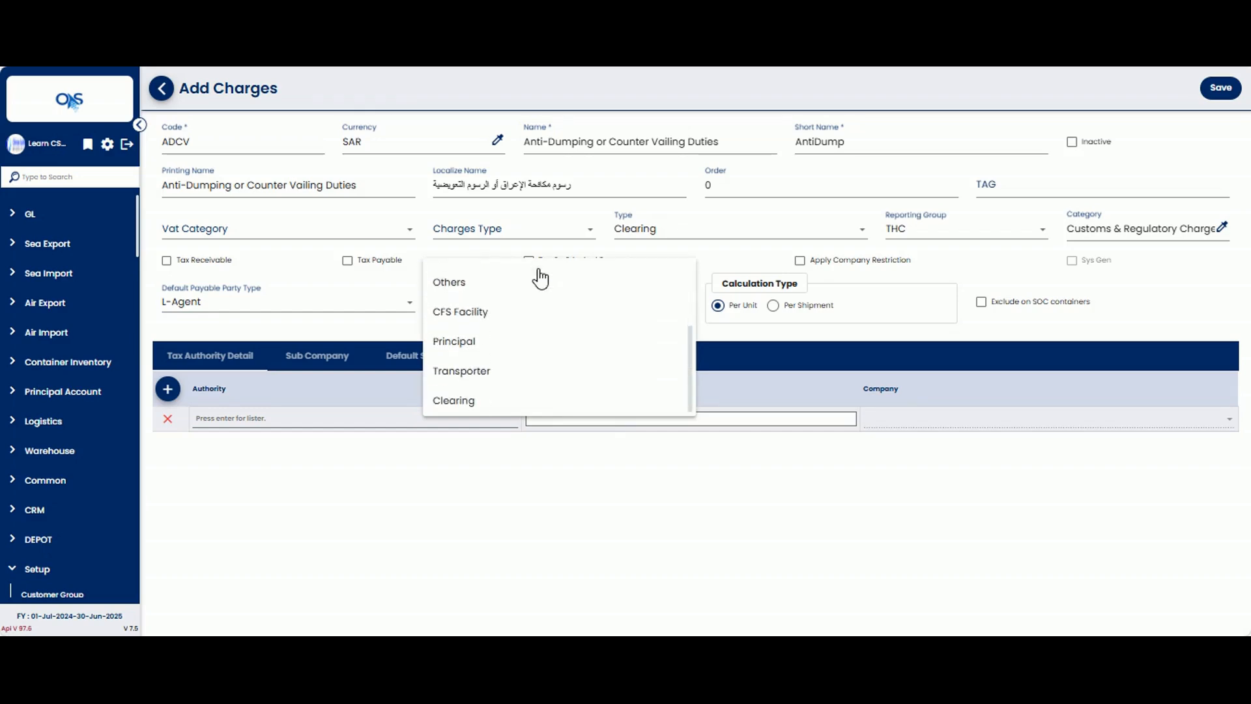
left_click(522, 402)
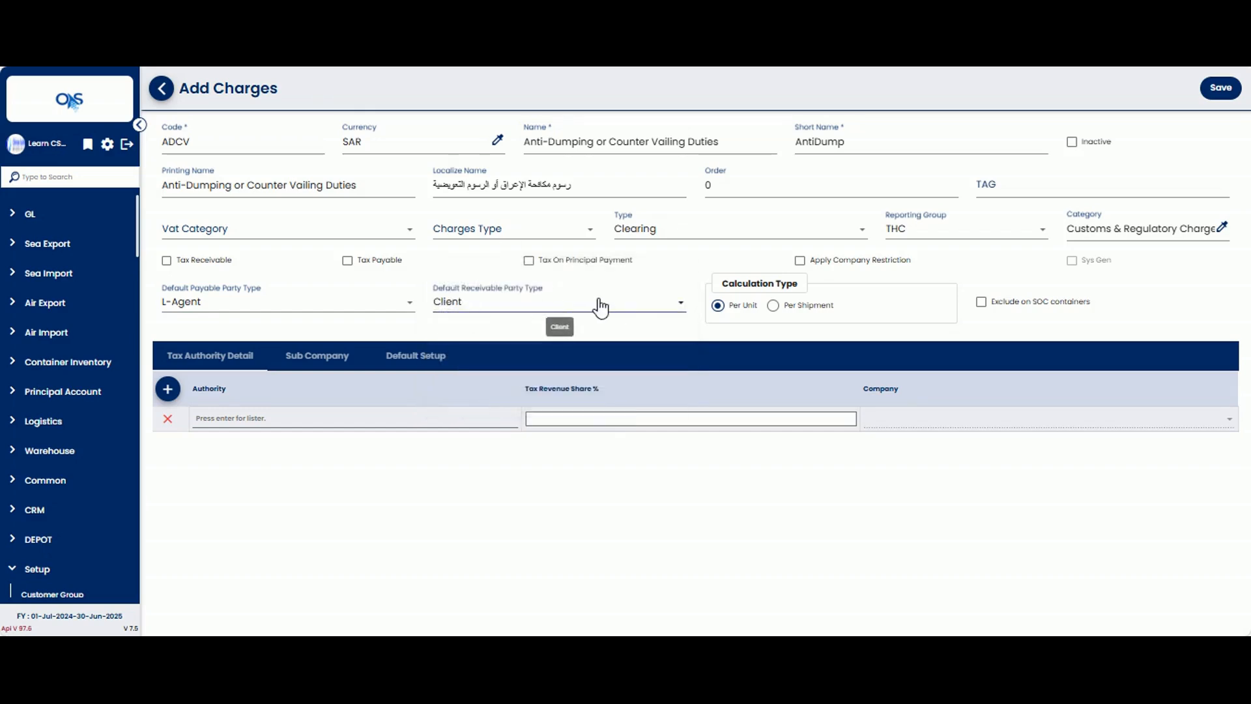
Step: Set the charge's calculation type to Per Shipment
left_click(773, 306)
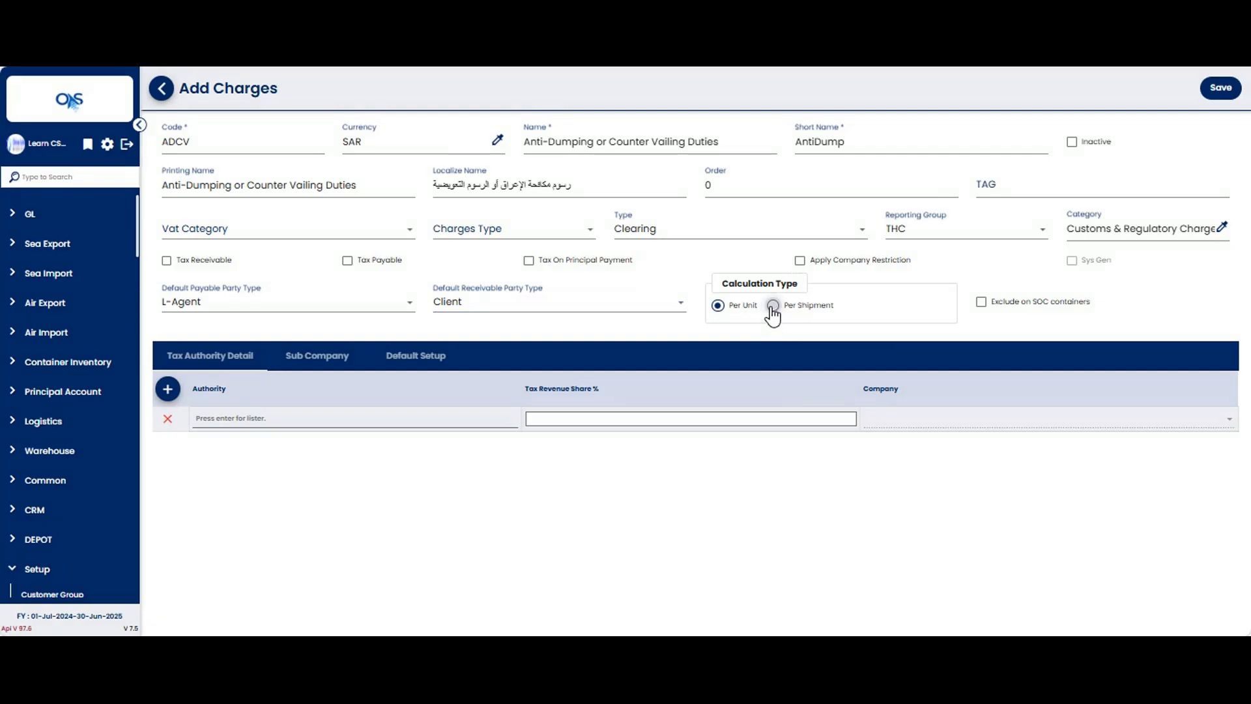
left_click(773, 305)
Step: Add Tax-Testing as the charge's tax authority
left_click(238, 417)
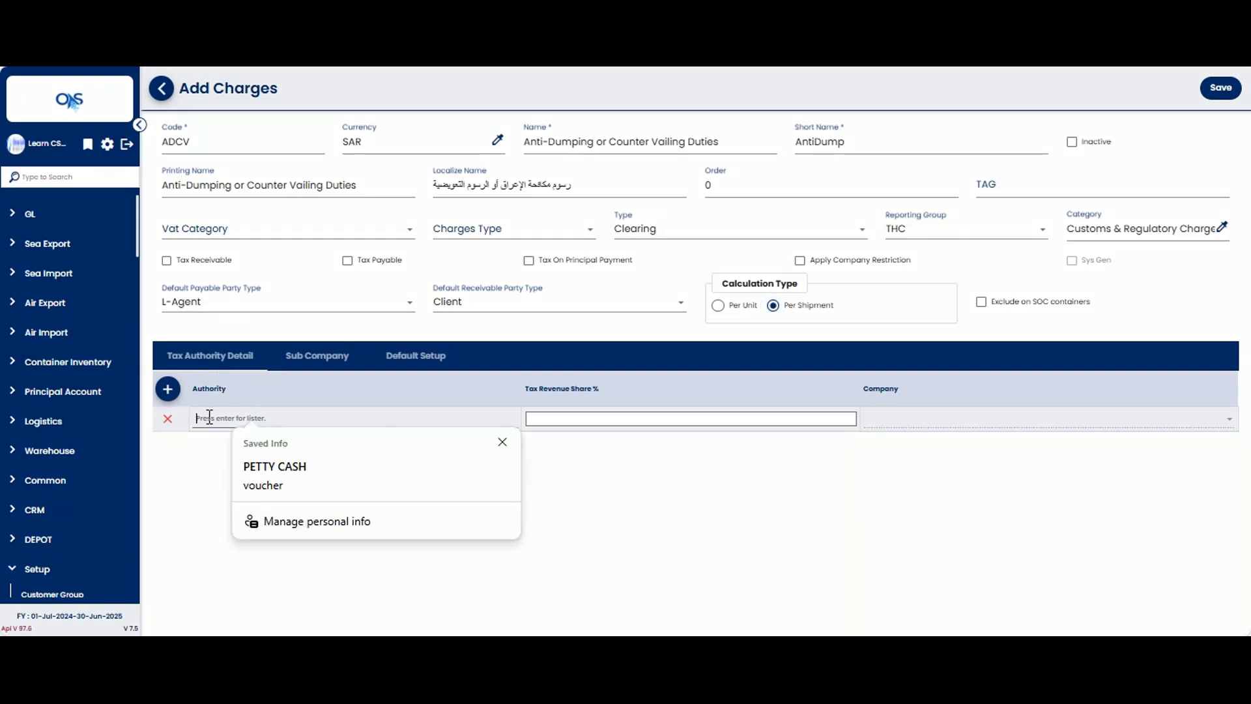
left_click(501, 442)
key("Return")
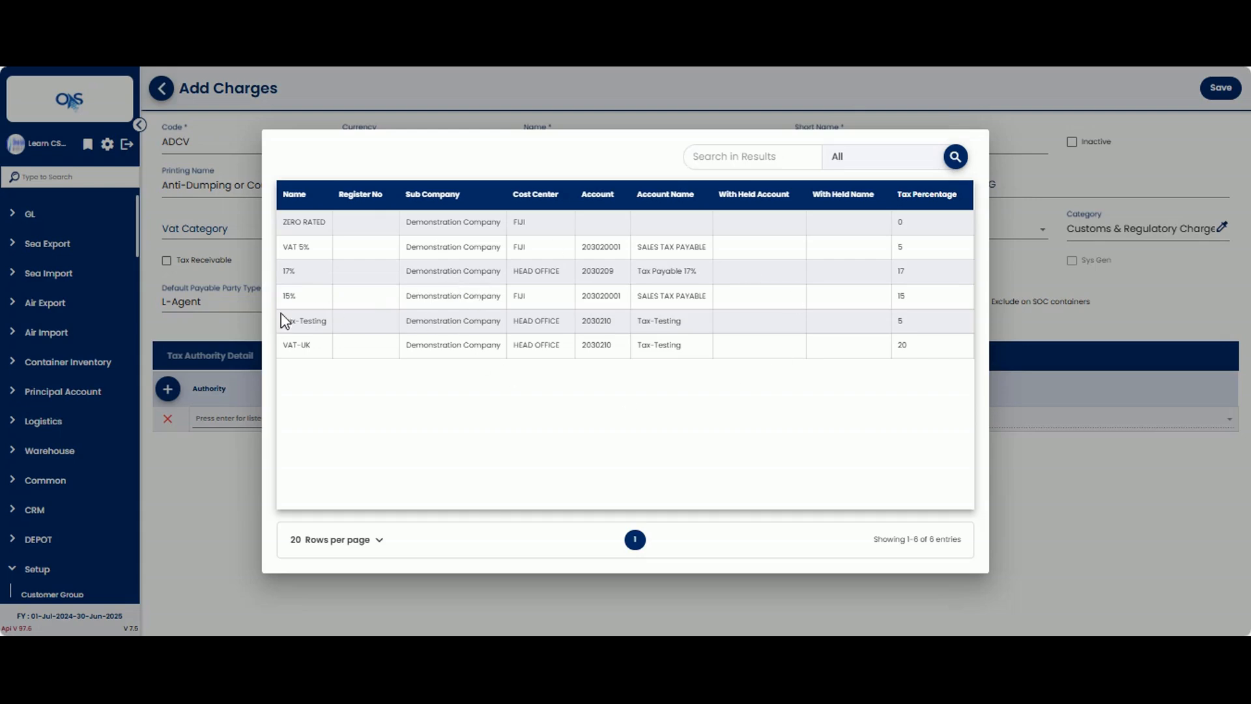
double_click(424, 320)
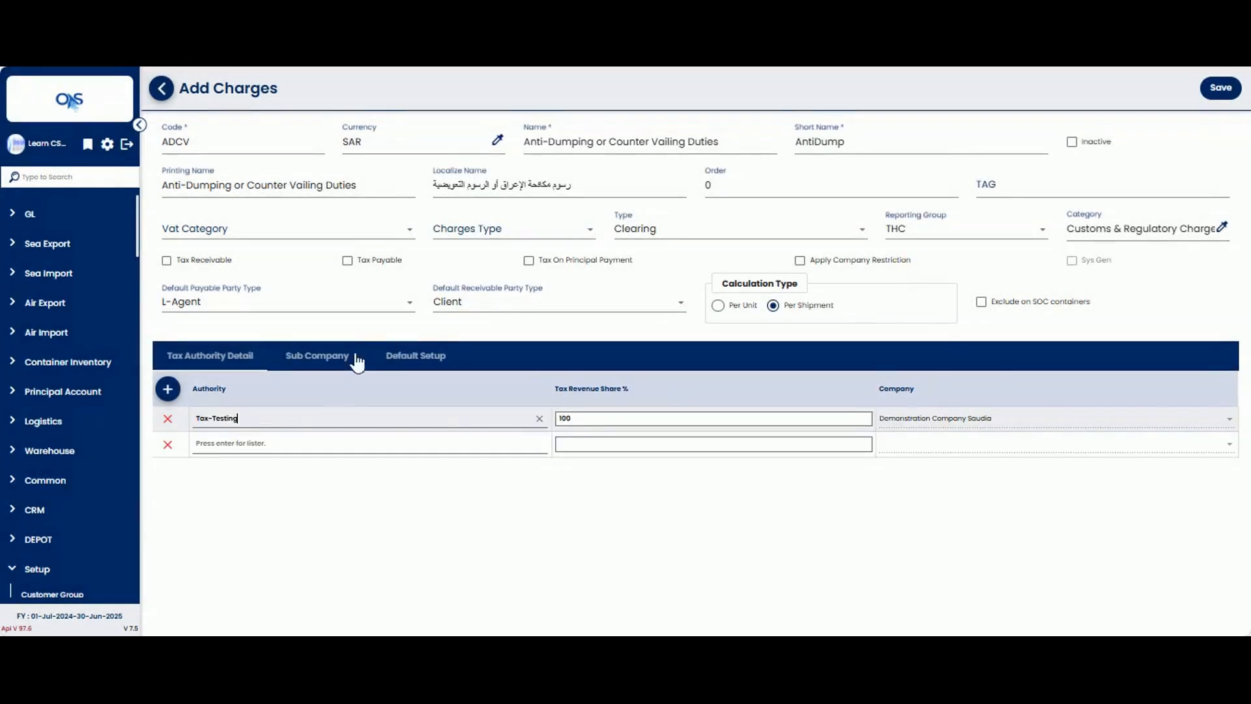
left_click(601, 424)
left_click_drag(598, 423, 544, 432)
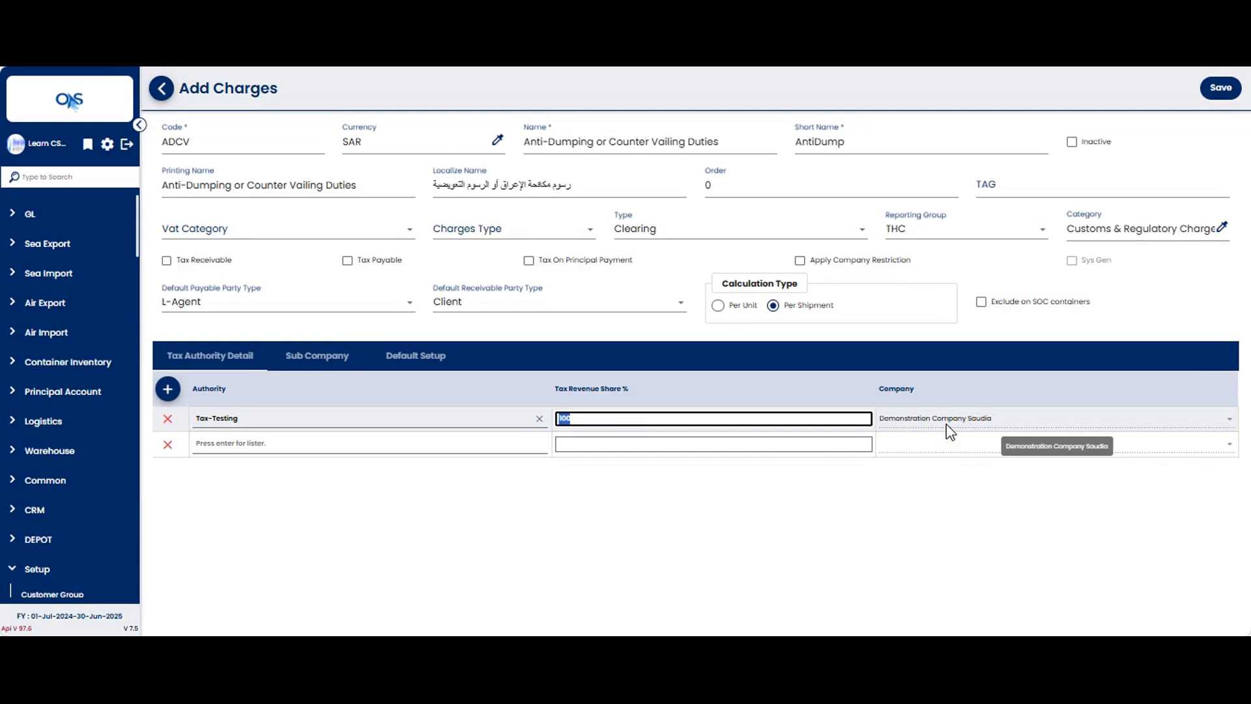
left_click(560, 535)
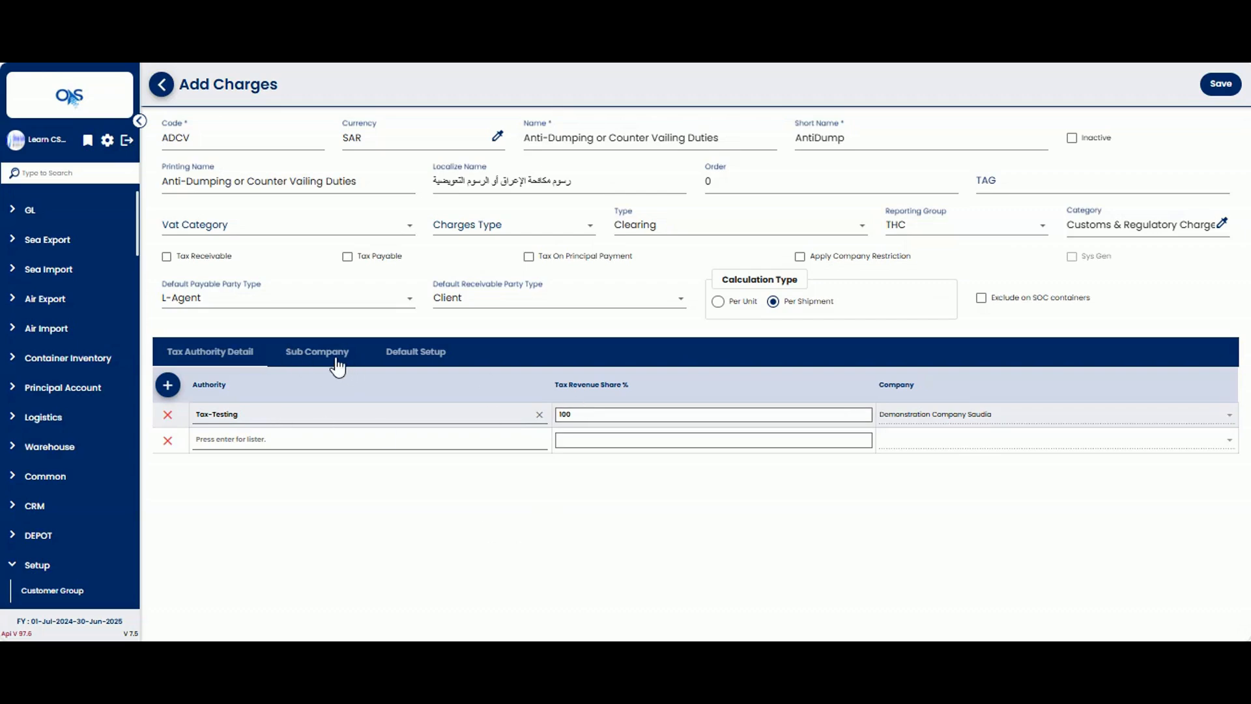
Step: In the charge's default setup, limit the operation types to Air Import and Air Export by deselecting all other job types
left_click(338, 366)
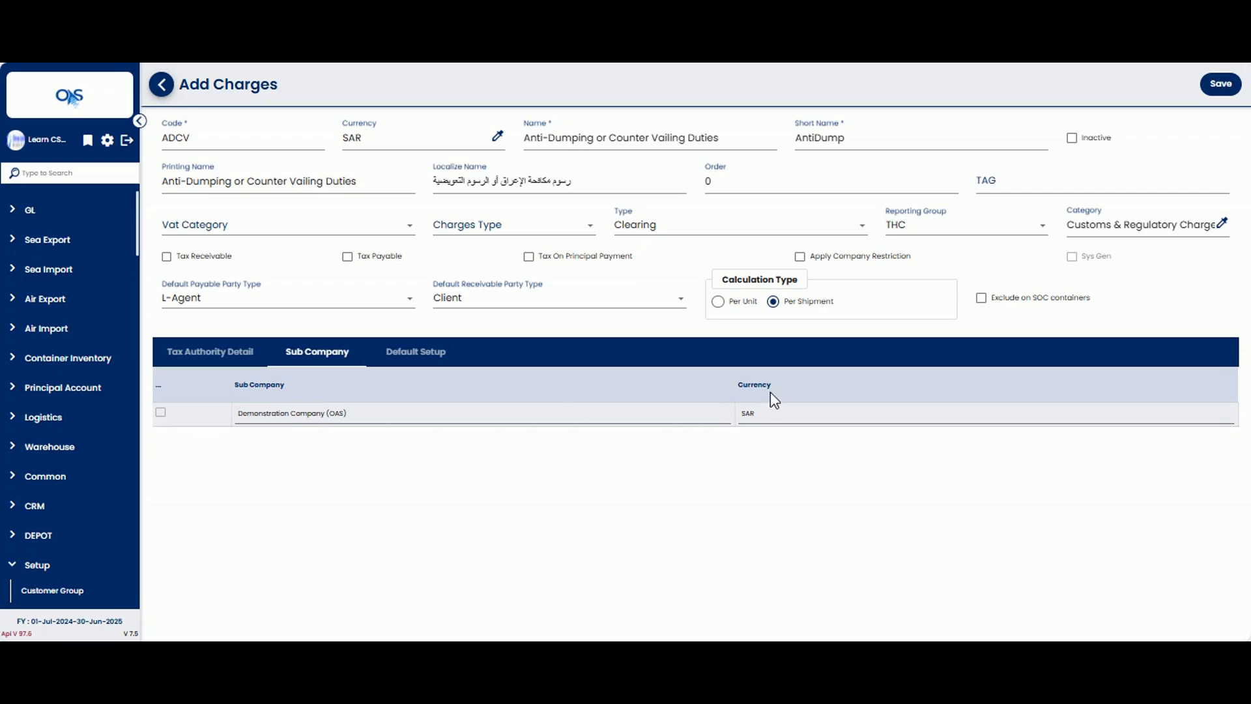
left_click(406, 358)
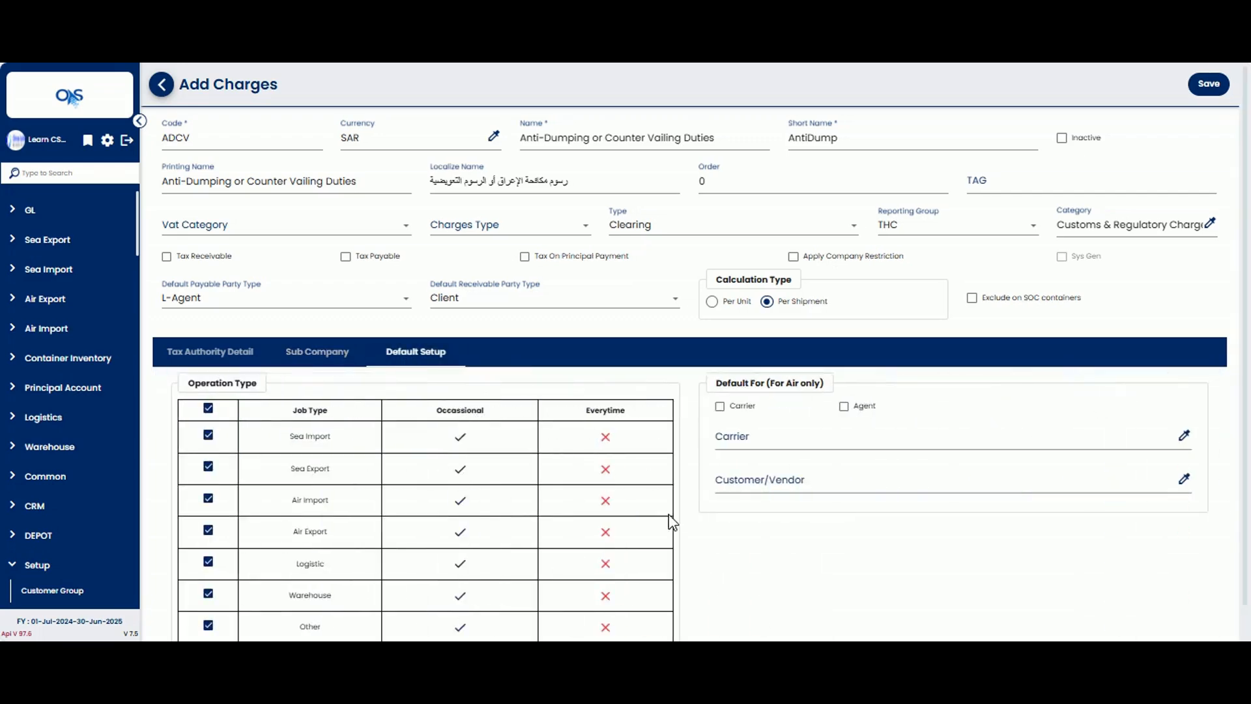
left_click_drag(183, 384, 255, 371)
left_click(231, 392)
scroll(298, 426, "down", 1)
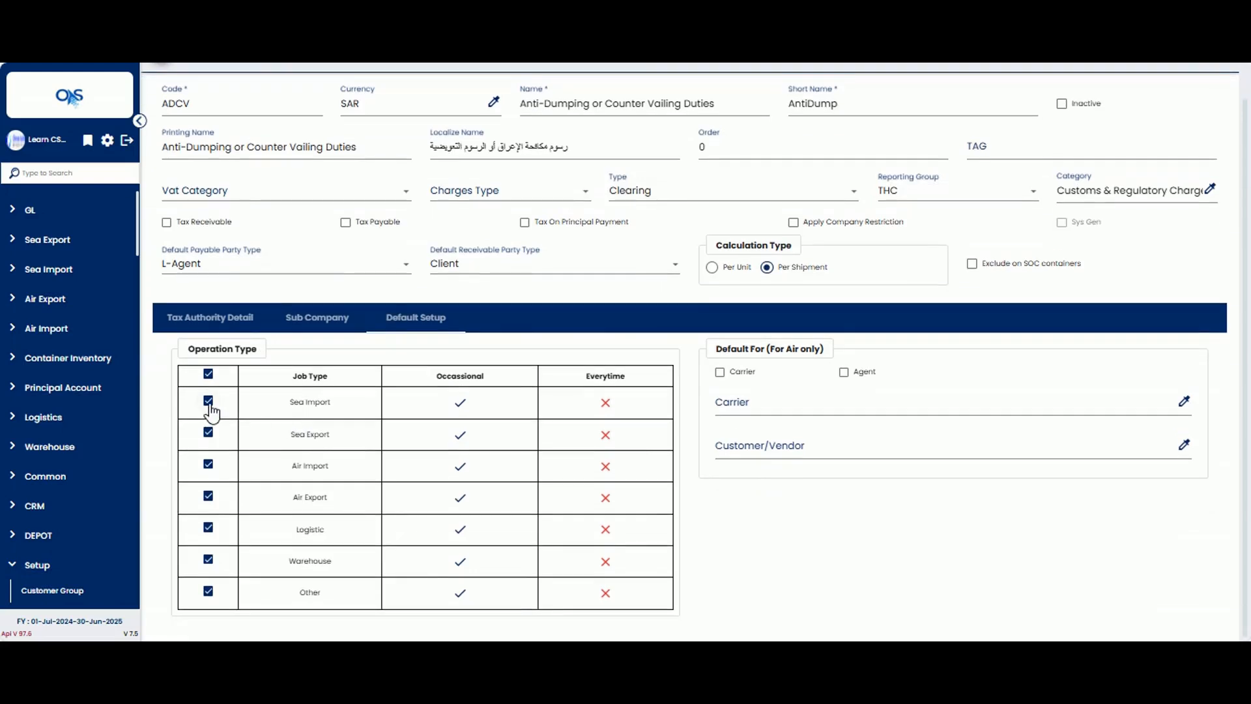
left_click(208, 374)
left_click(208, 374)
left_click(208, 402)
left_click(208, 433)
left_click(208, 529)
left_click(209, 560)
left_click(208, 592)
Step: Set the charge to apply every time for the Air Import and Air Export job types
left_click(598, 467)
left_click(611, 499)
left_click_drag(717, 349, 816, 350)
left_click(872, 349)
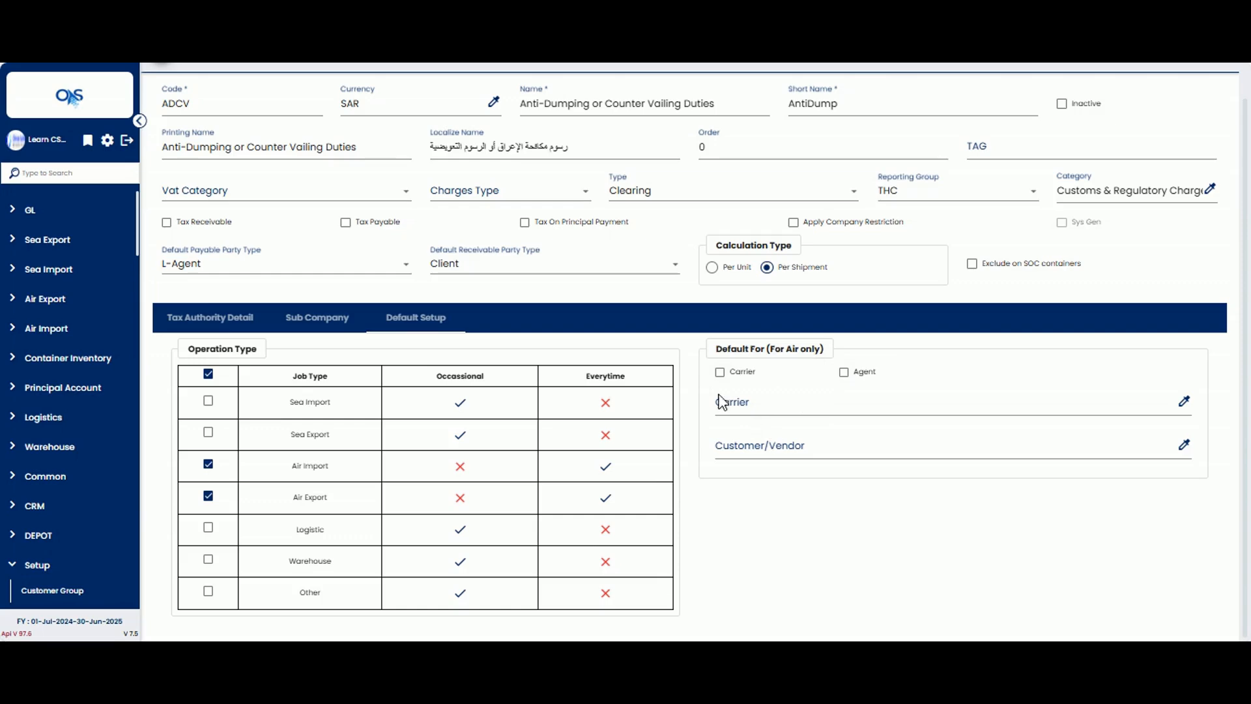
Step: Make the charge an air default for Carrier and choose PHILIPPINE AIRLINES as the carrier
left_click(720, 373)
left_click(788, 402)
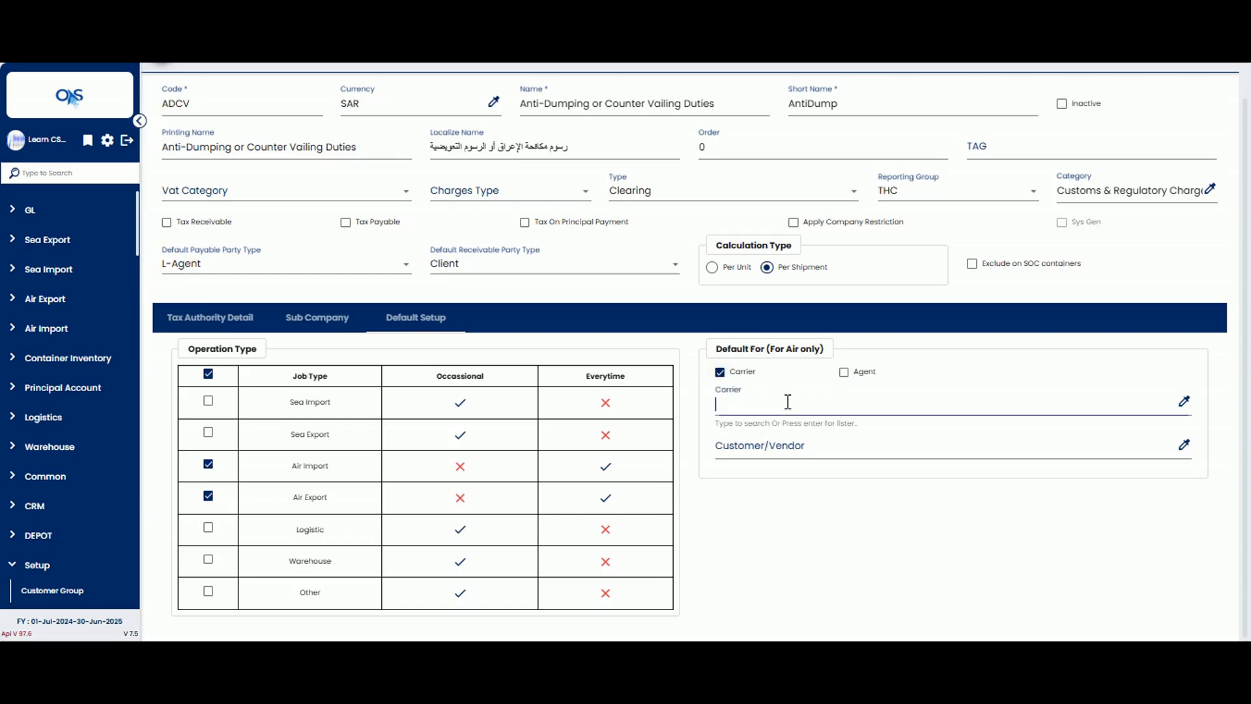
key("F2")
double_click(222, 223)
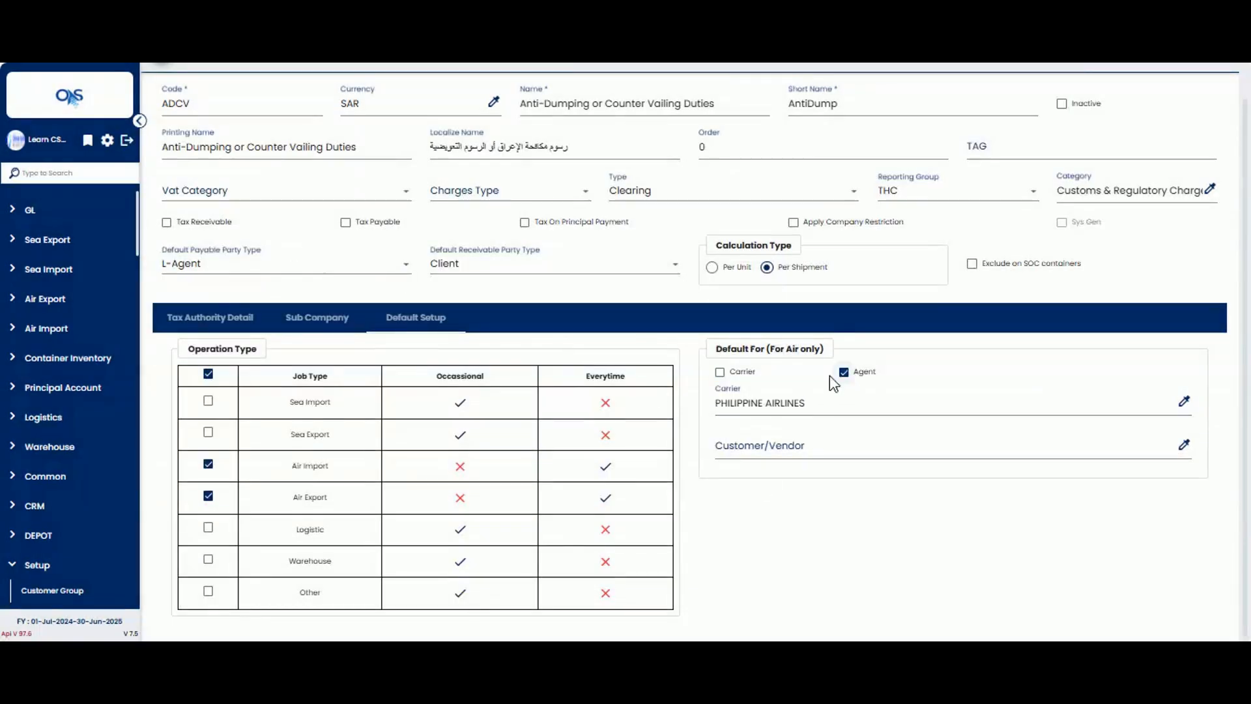
left_click(720, 372)
Step: Choose Yasir and Co as the default customer/vendor for air
left_click(771, 443)
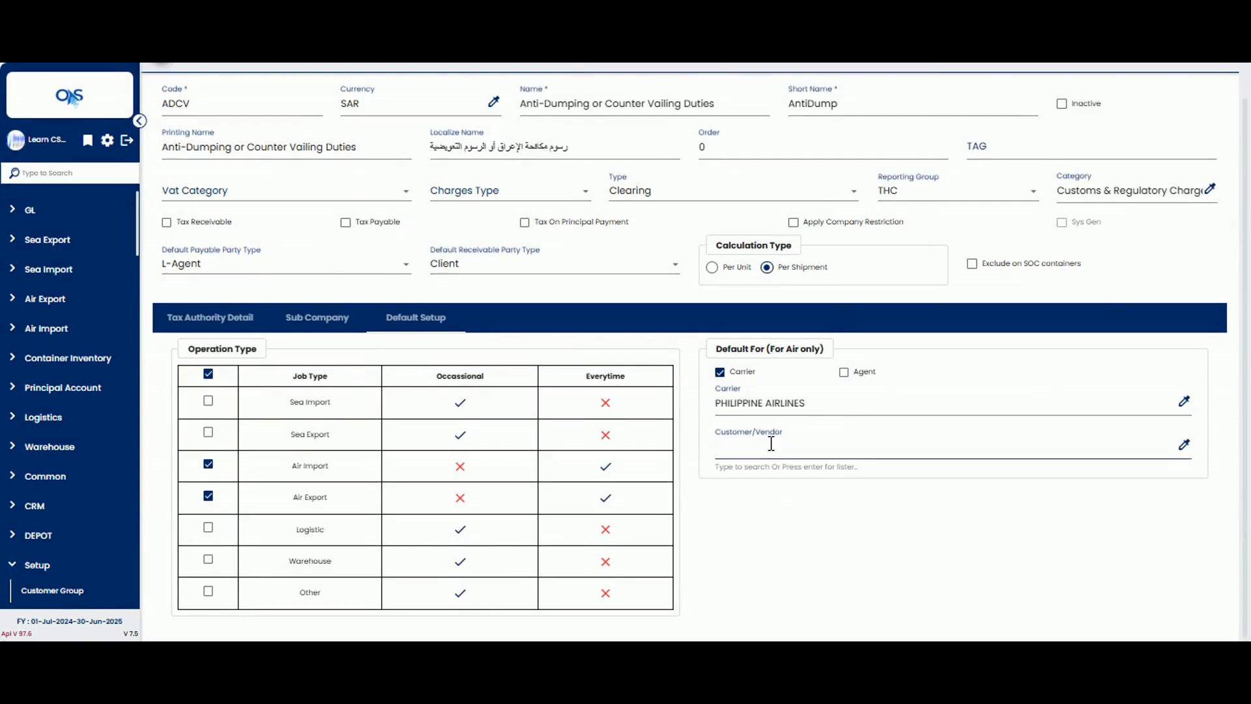
key("Return")
double_click(217, 322)
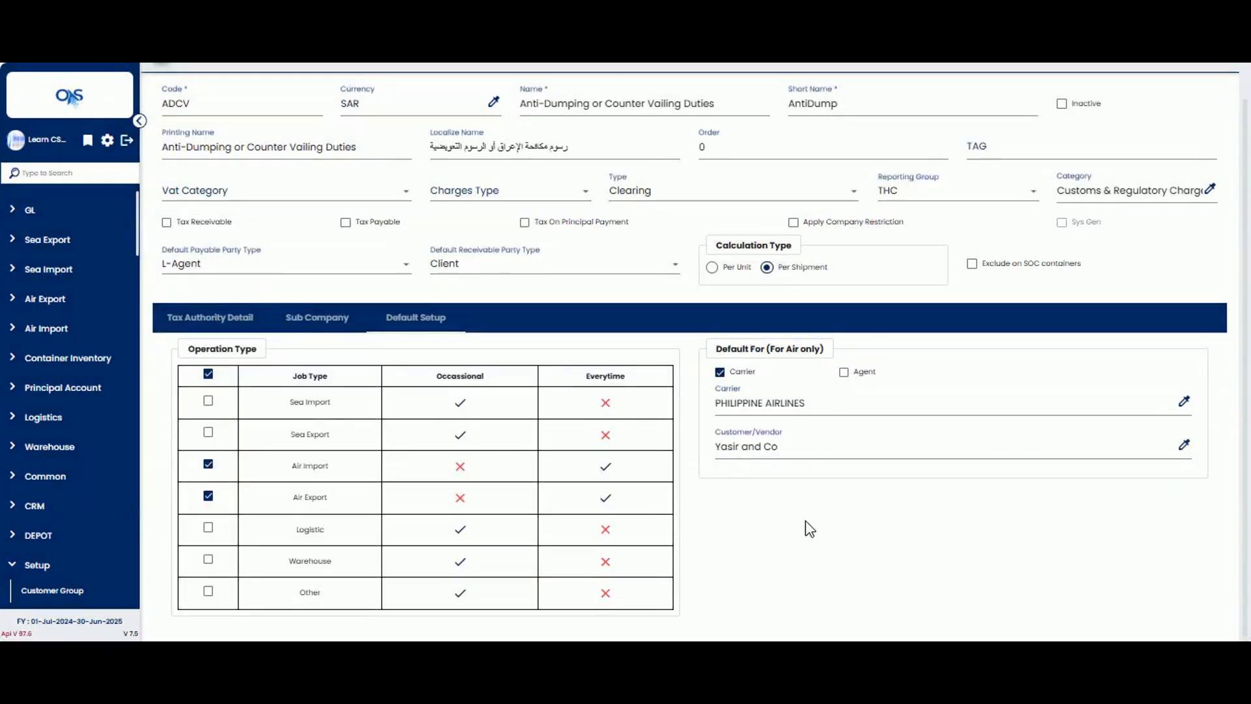
Step: Return to the charge's tax authority details and save the new charge
left_click(178, 322)
left_click(933, 498)
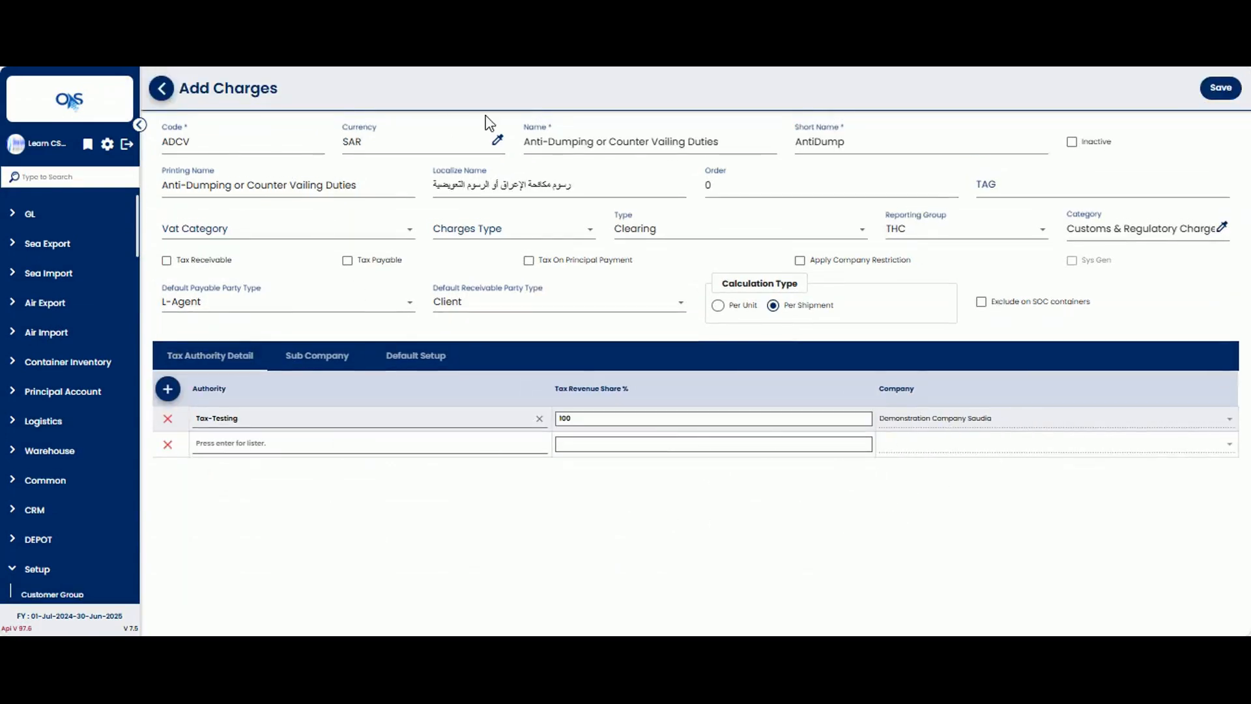
left_click(1220, 88)
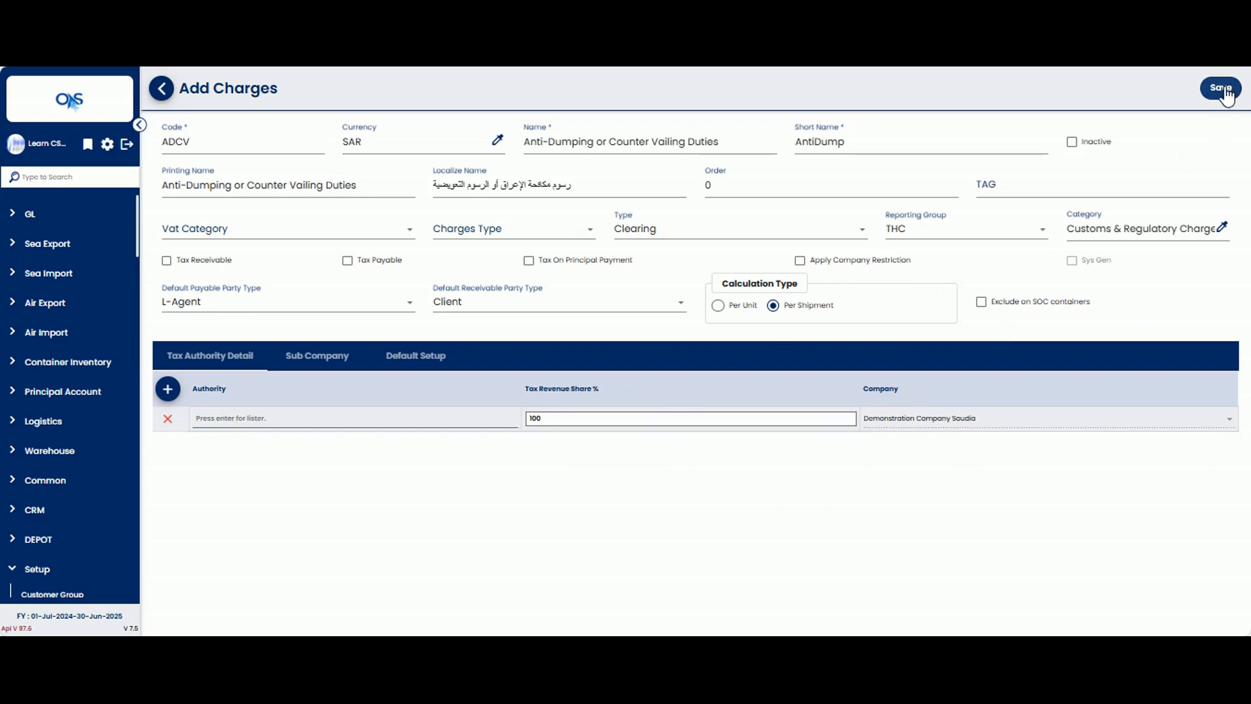